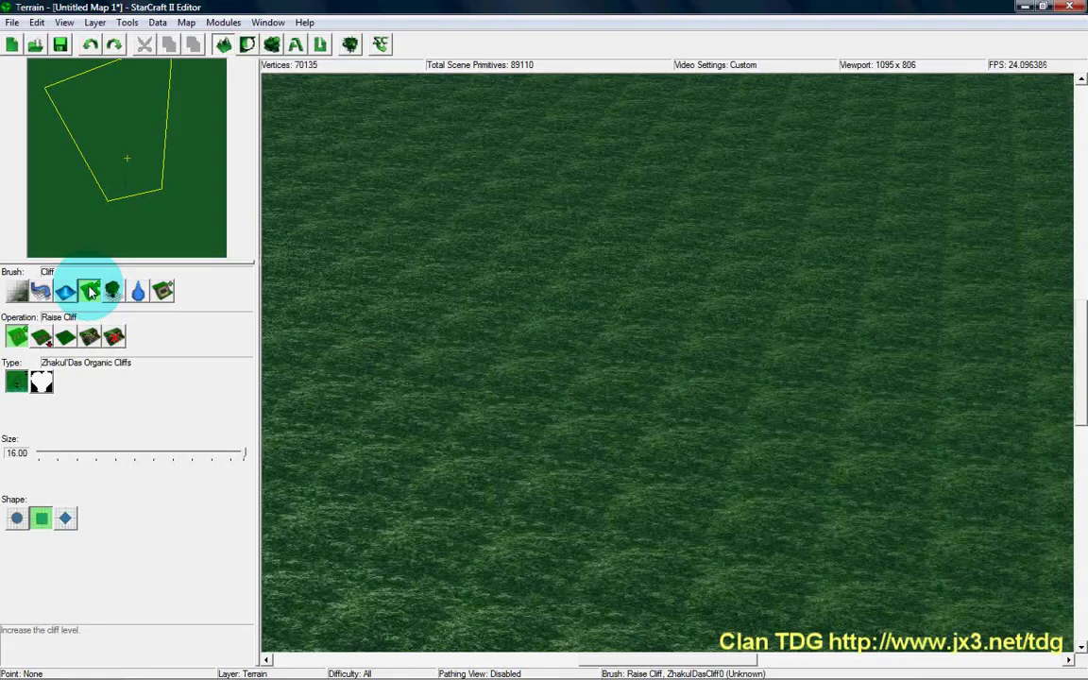
Raise two cliffs of type Zhakul'Das Organic Cliffs on the flat terrain with a circular brush of size 16.
left_click(16, 336)
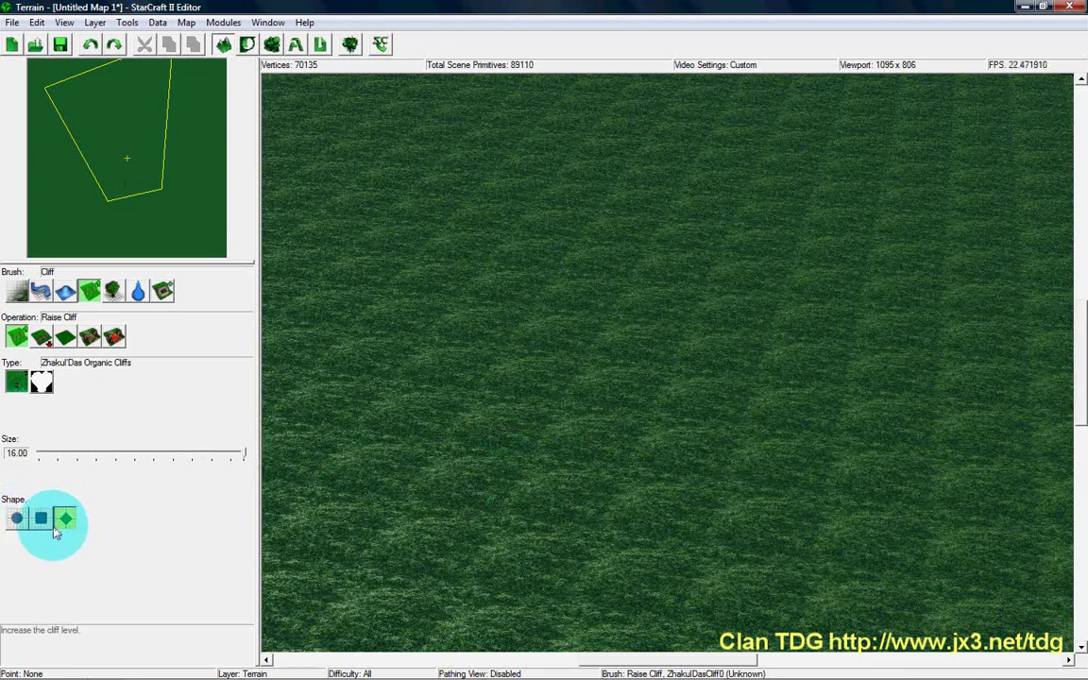
left_click(18, 518)
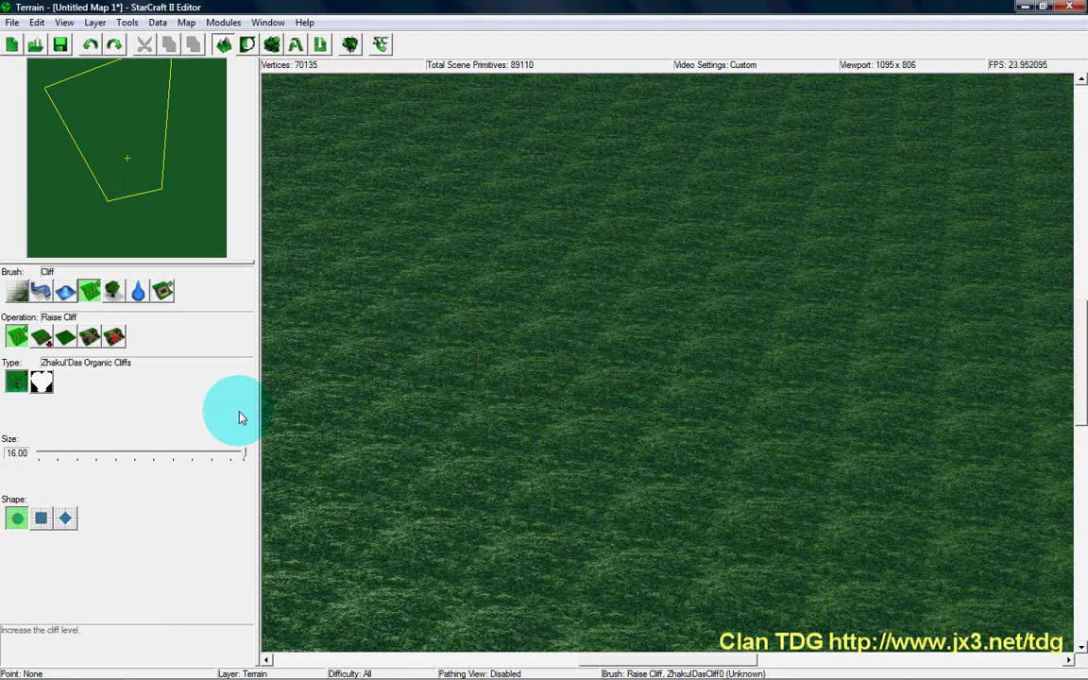
right_click_drag(591, 354, 611, 459, "ctrl")
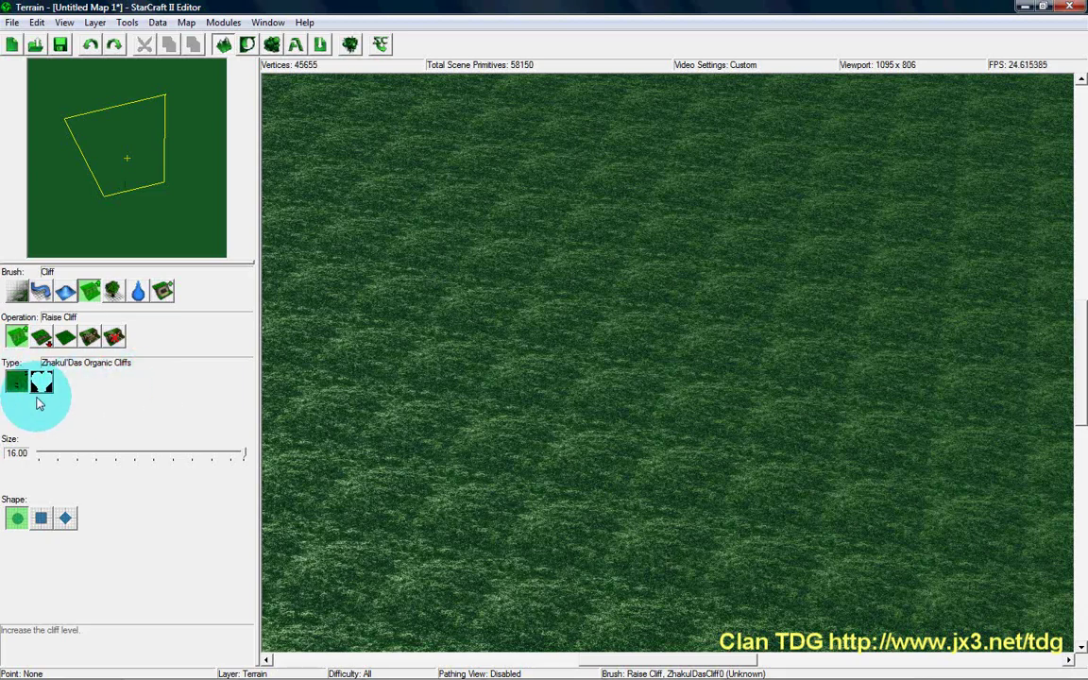
left_click(547, 422)
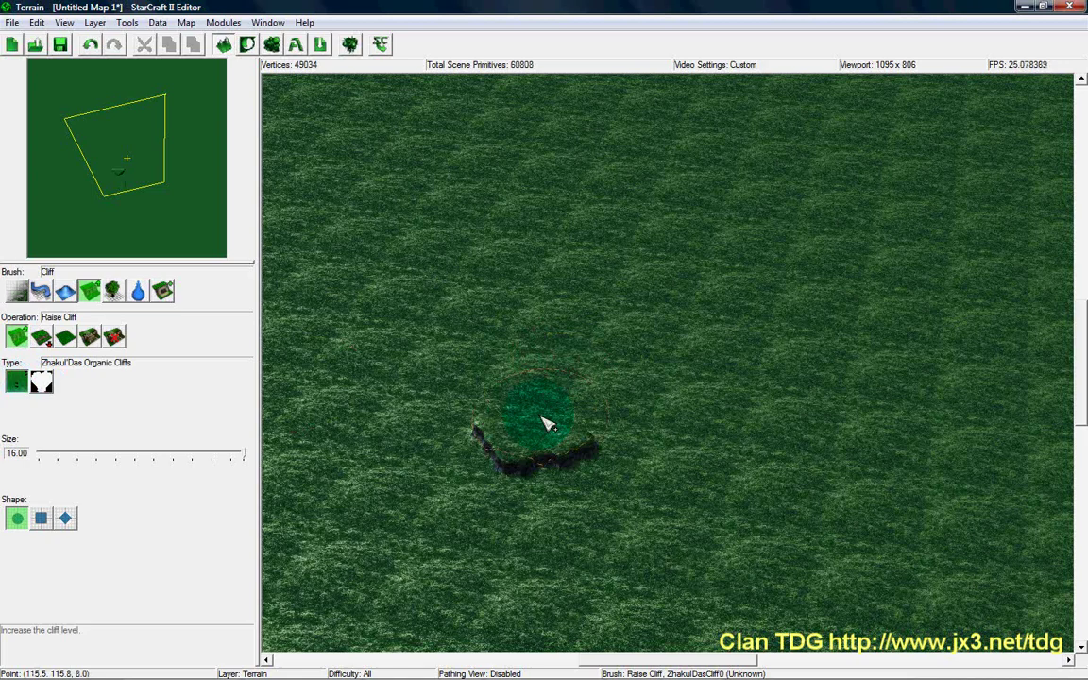
left_click(649, 376)
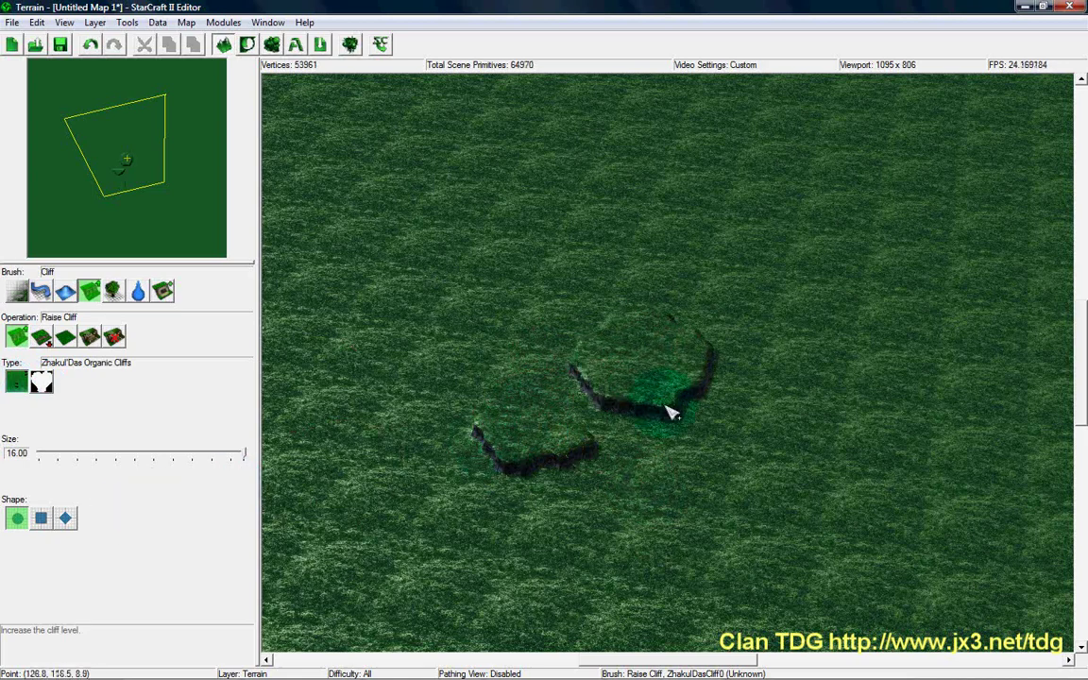
Raise a round platform near the organic cliffs using the Zhakul'Das Manmade Cliffs type.
right_click_drag(734, 383, 415, 364, "ctrl")
right_click_drag(774, 316, 687, 277, "ctrl")
right_click_drag(723, 382, 852, 279, "ctrl")
right_click_drag(742, 343, 336, 125, "shift")
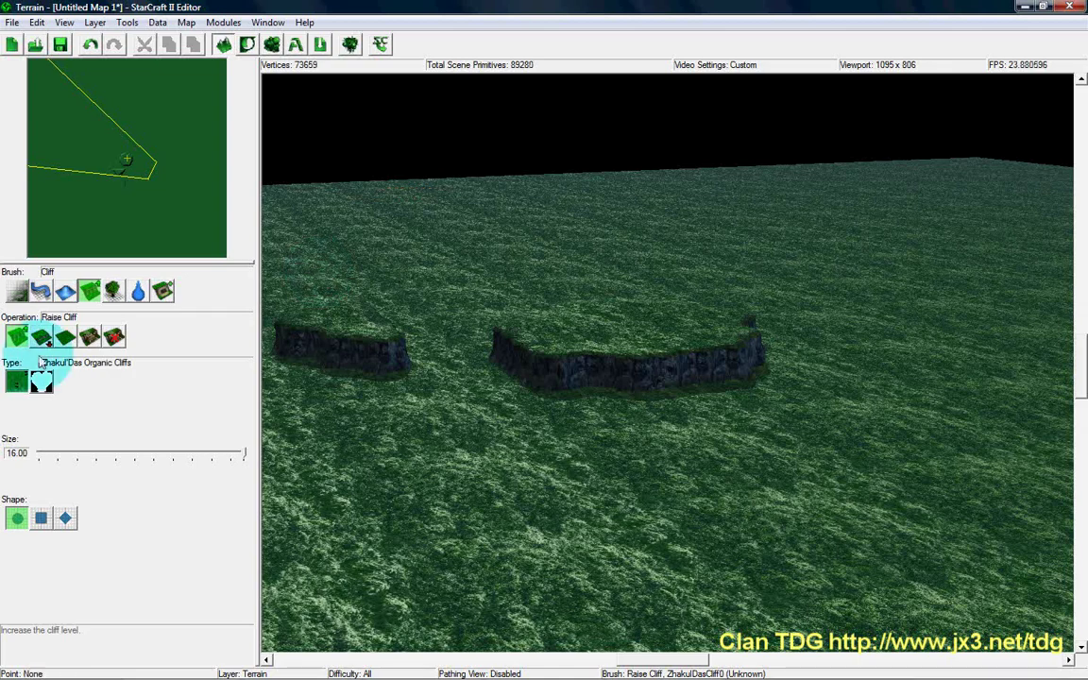
left_click(42, 382)
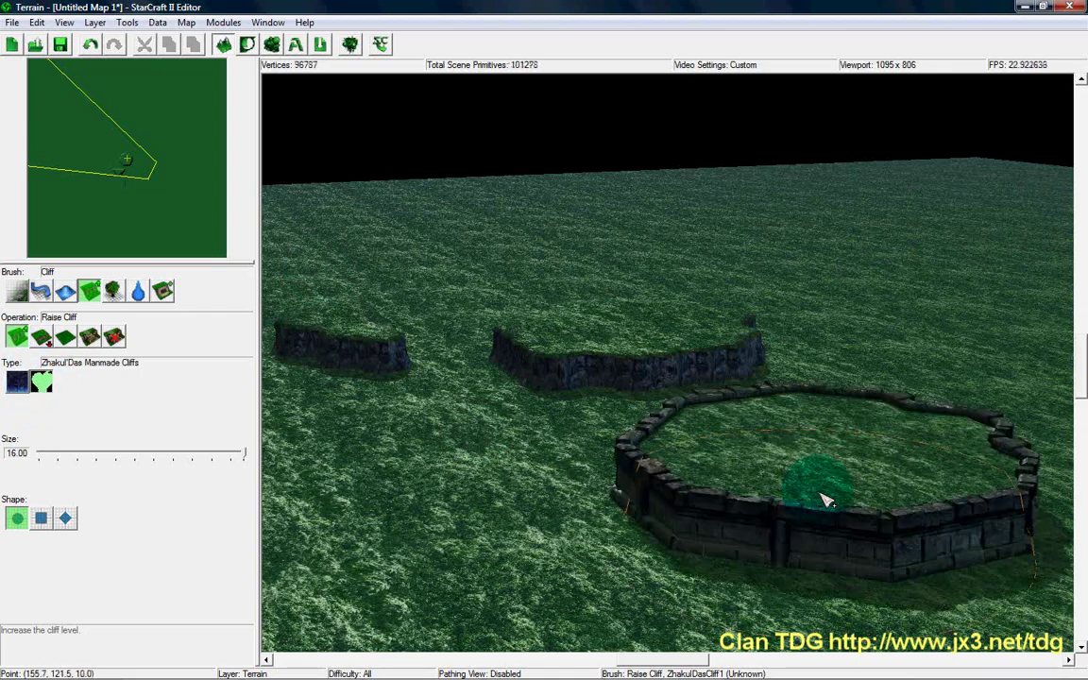
right_click_drag(836, 485, 501, 508, "ctrl")
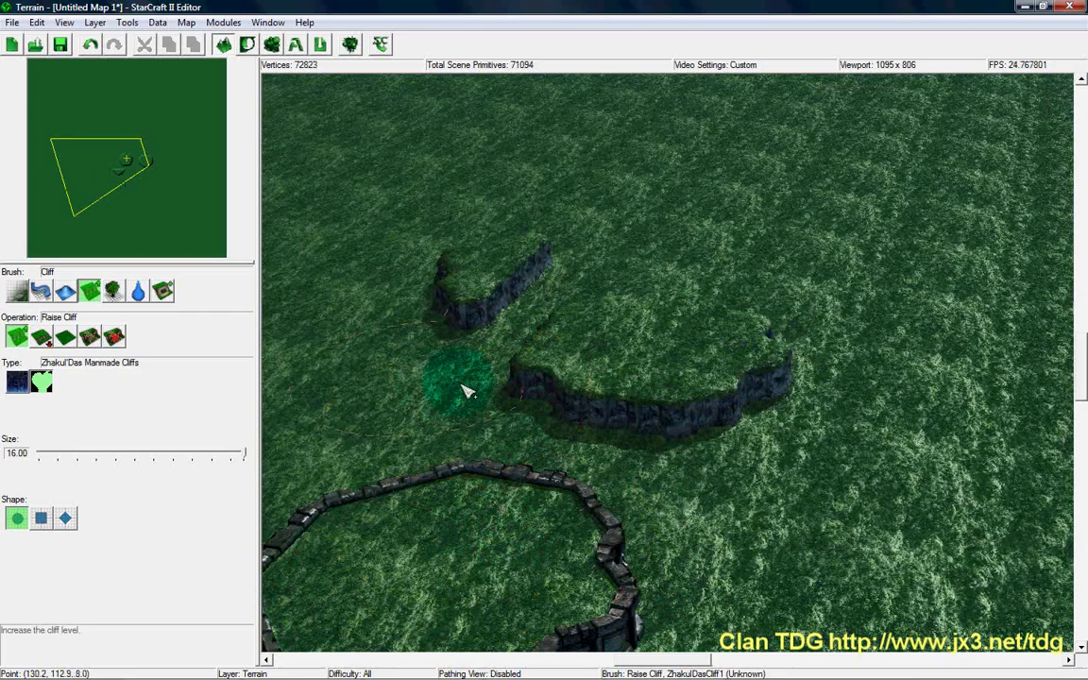
right_click_drag(518, 456, 651, 355, "ctrl")
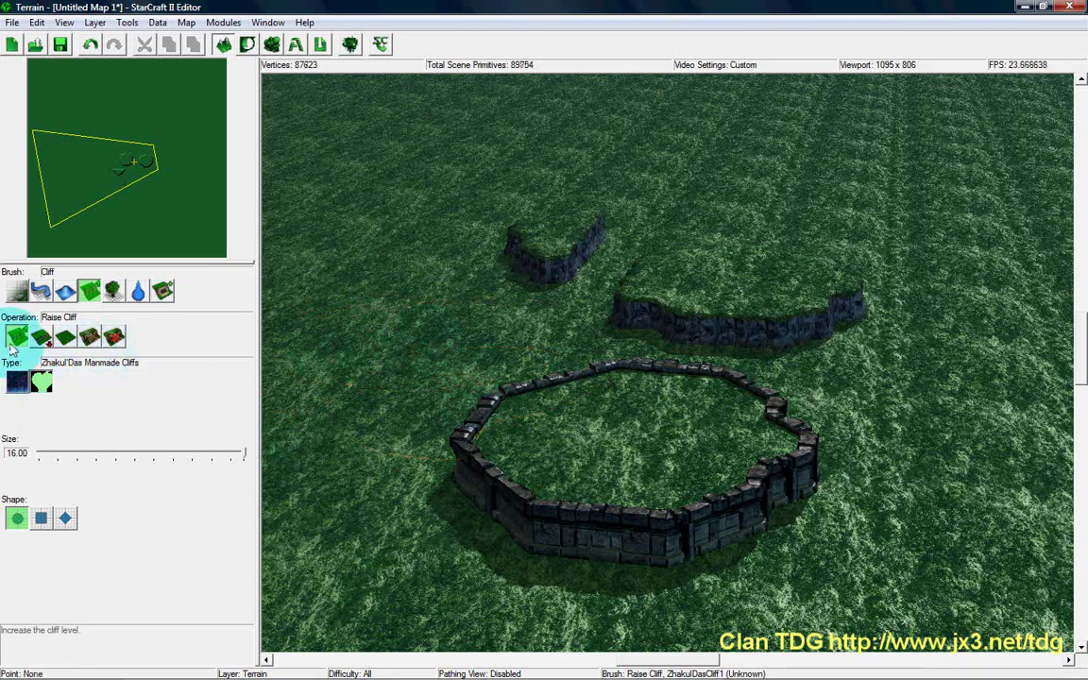
Dig two stone-walled pits with Lower Cliff, one over the manmade platform and one beside it.
left_click(41, 339)
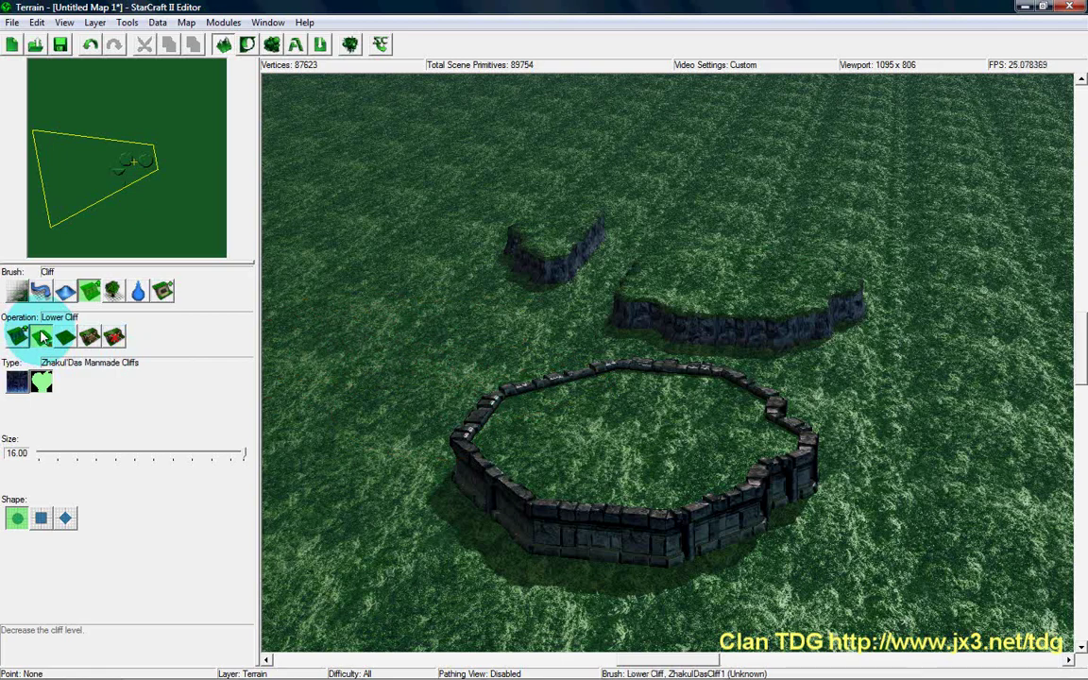
mouse_move(604, 422)
left_mouse_down()
mouse_move(638, 421)
mouse_move(627, 425)
mouse_move(626, 508)
mouse_move(742, 474)
left_mouse_up()
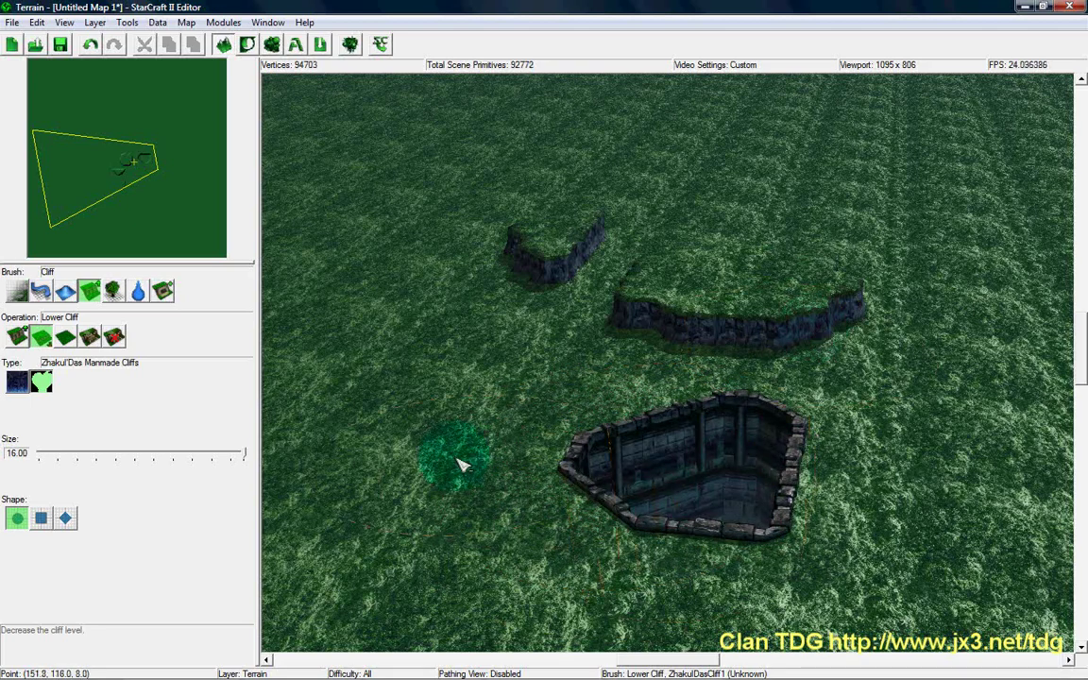
mouse_move(390, 452)
left_mouse_down()
mouse_move(404, 428)
mouse_move(382, 418)
mouse_move(380, 486)
mouse_move(474, 420)
mouse_move(428, 388)
left_mouse_up()
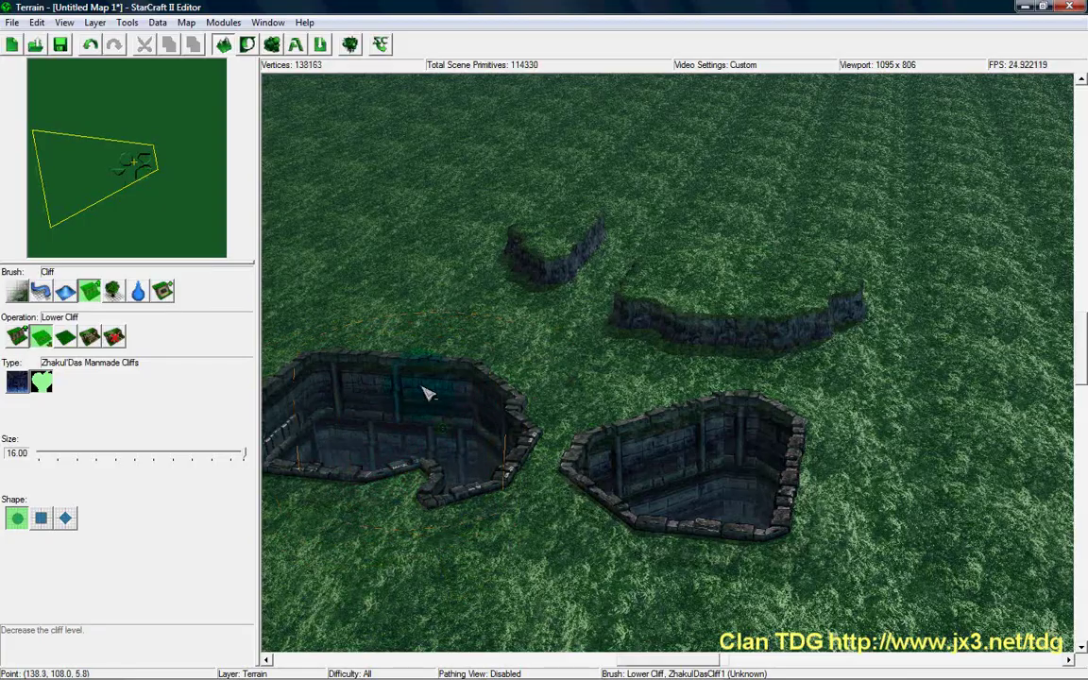
Lower the ground between the two pits to join them into one large walled pit.
scroll(526, 482, "up", 3)
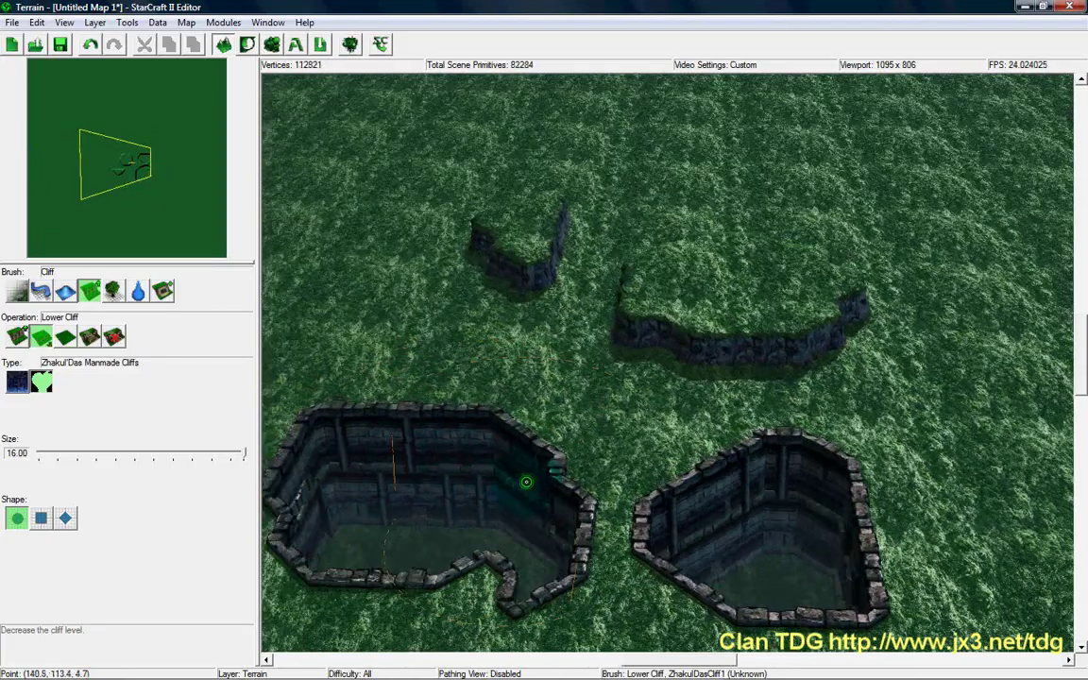
mouse_move(526, 482)
right_mouse_down("ctrl")
mouse_move(631, 580)
mouse_move(796, 557)
mouse_move(782, 524)
right_mouse_up("ctrl")
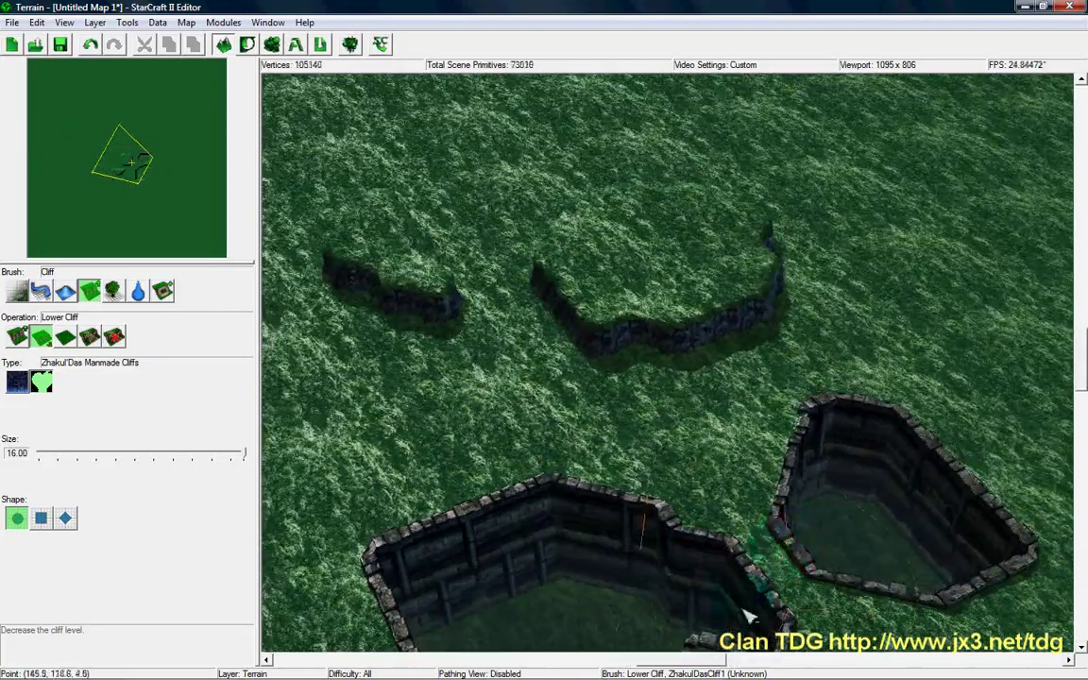
left_click(756, 591)
mouse_move(759, 597)
left_mouse_down()
mouse_move(685, 549)
mouse_move(748, 529)
left_mouse_up()
Lower both raised organic cliffs back to ground level.
mouse_move(748, 529)
middle_mouse_down()
mouse_move(617, 583)
mouse_move(335, 552)
middle_mouse_up()
right_click_drag(329, 546, 298, 545)
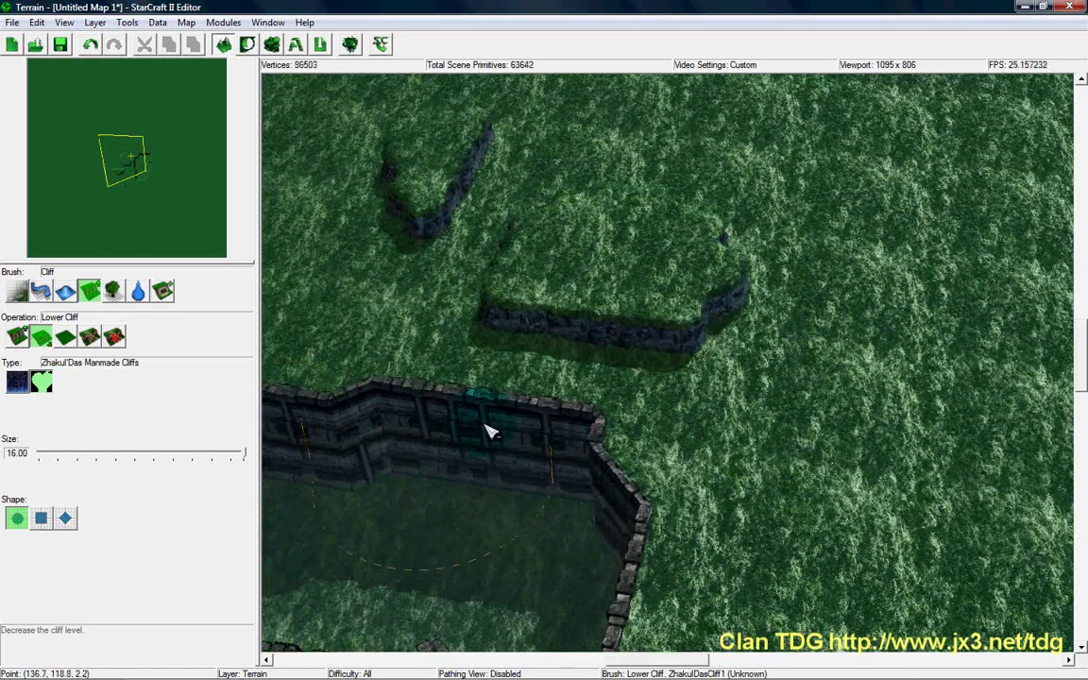
left_click(628, 246)
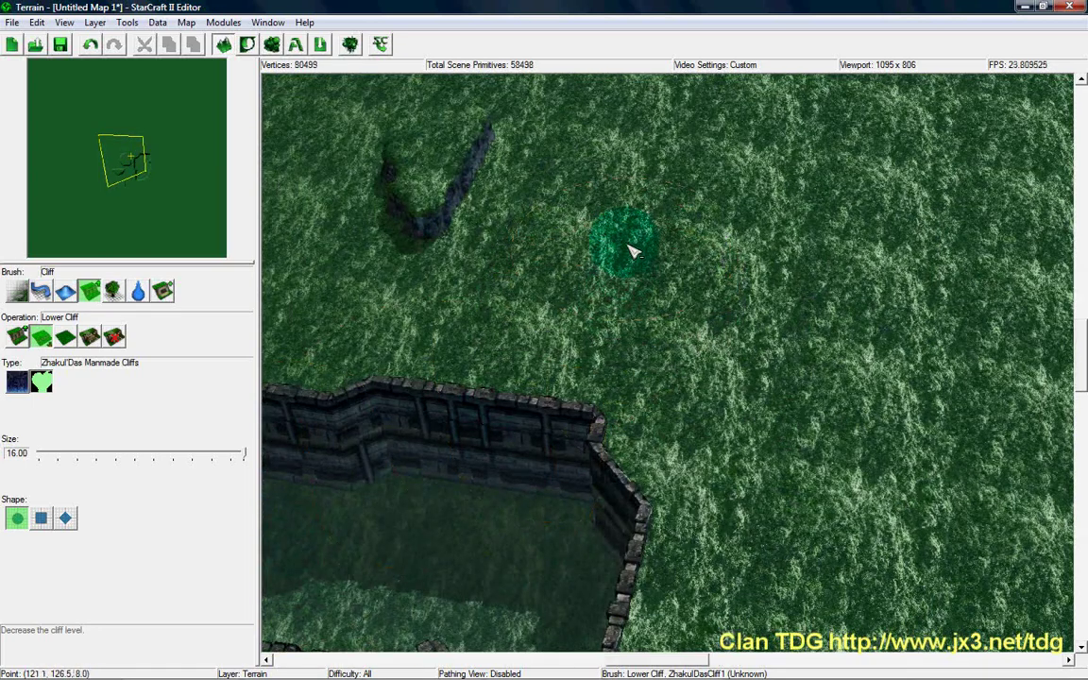
left_click(440, 160)
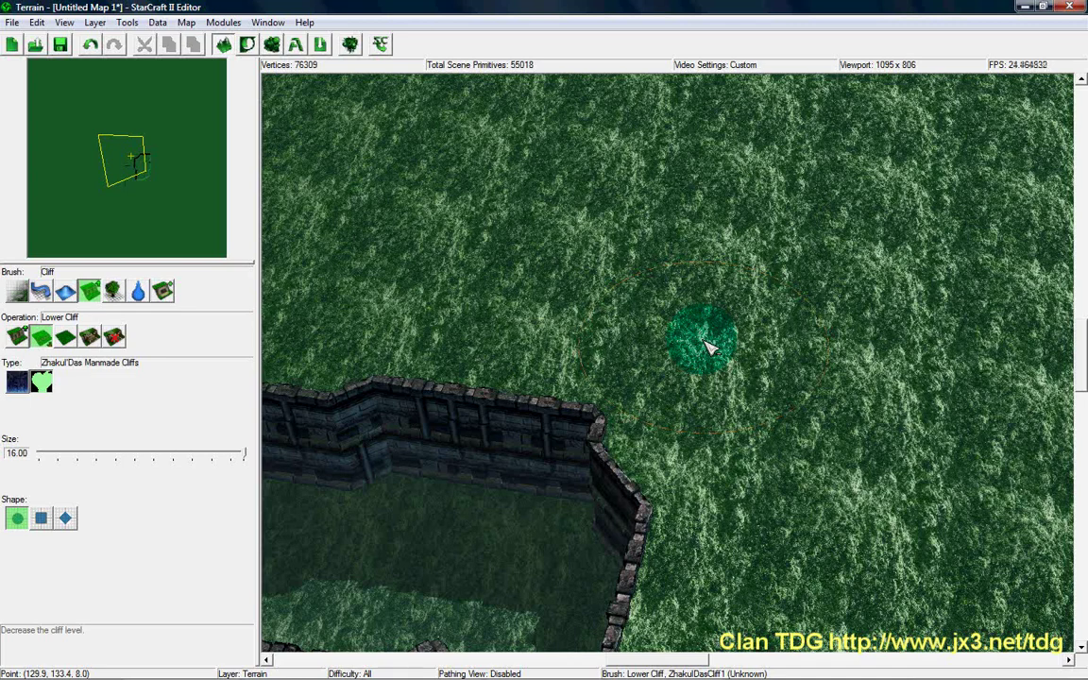
Raise a round manmade platform beyond the pit and square off its near side with a square Same Level Cliff brush.
left_click(17, 337)
left_click(777, 246)
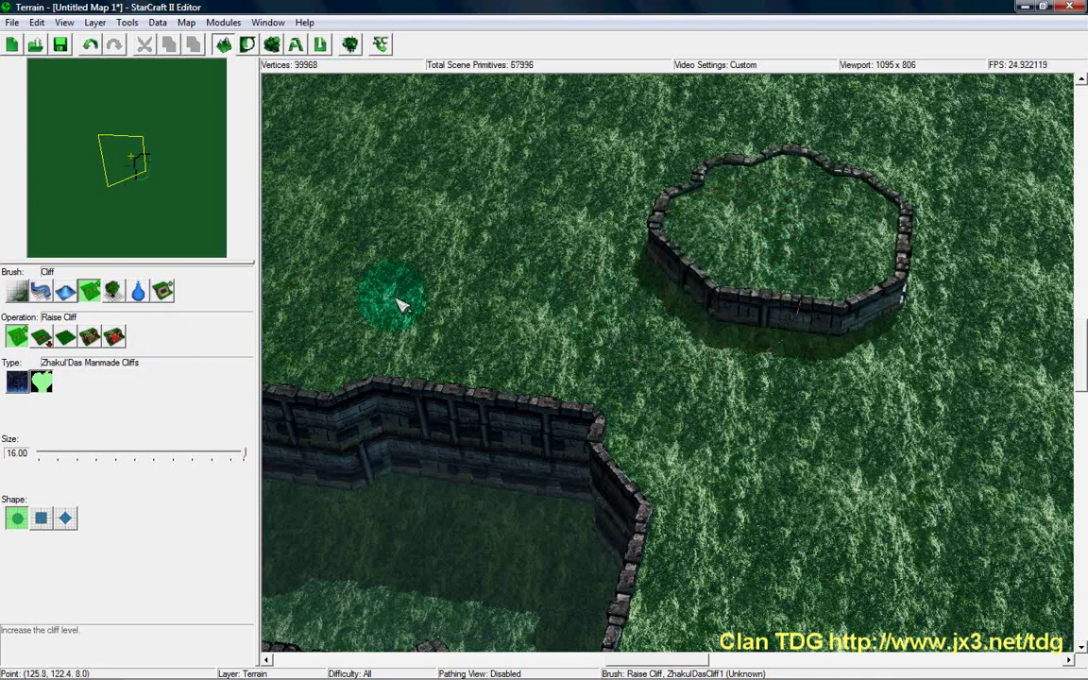
left_click(65, 337)
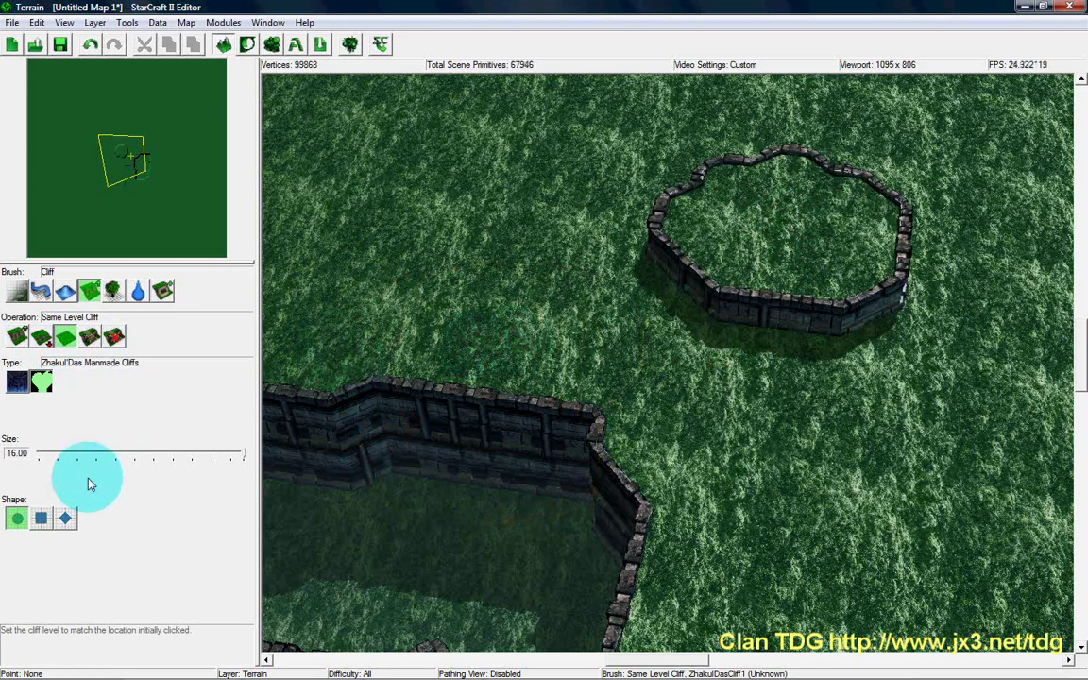
left_click(43, 518)
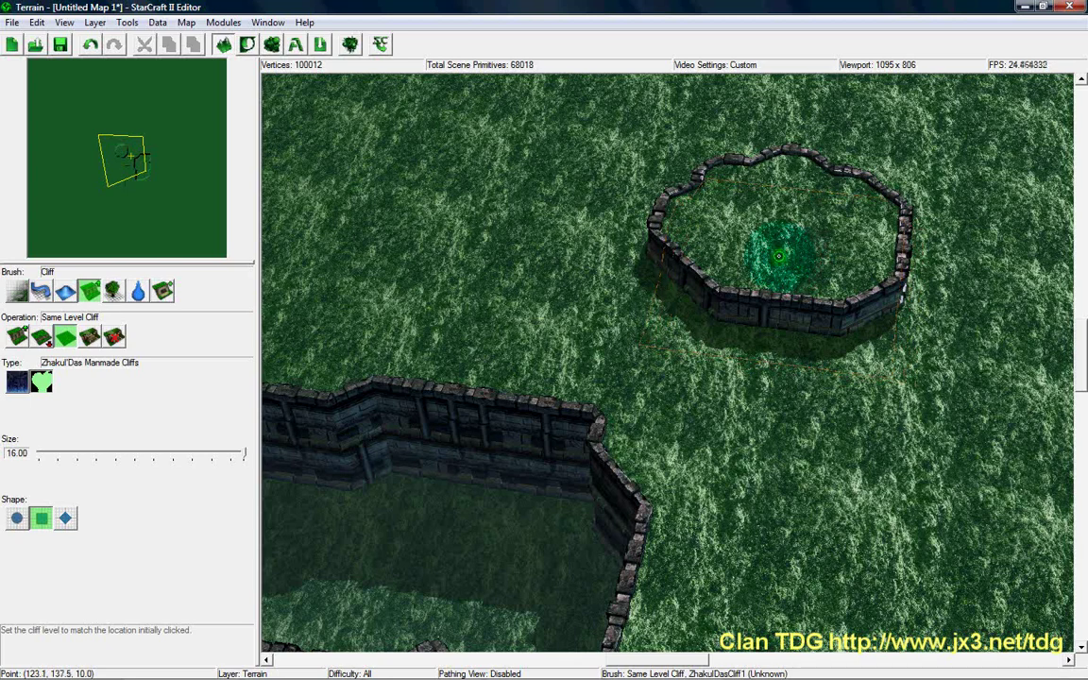
left_click(779, 255)
left_click(779, 255)
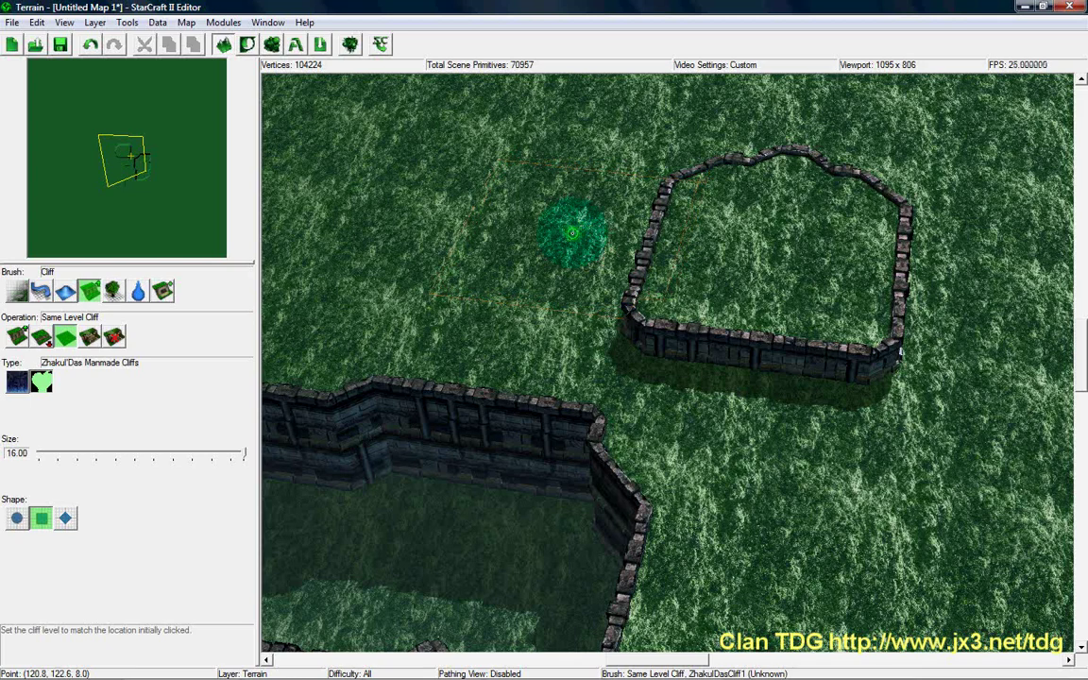
Cut the platform's side back to ground level with Same Level Cliff strokes started on the surrounding ground.
left_click(572, 233)
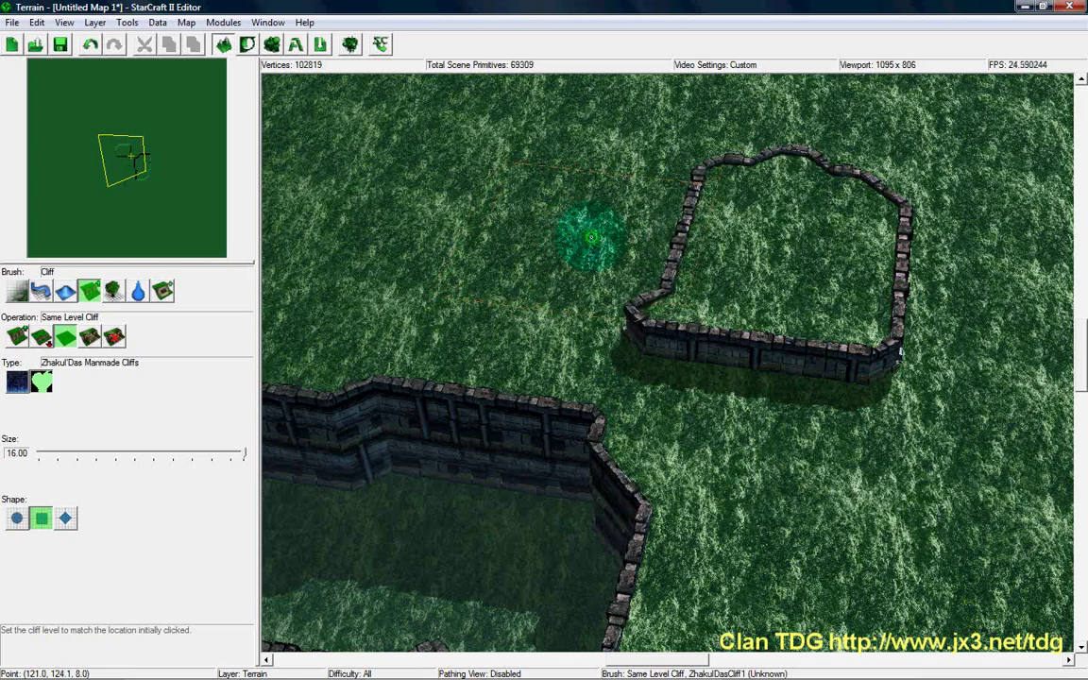
left_click(583, 235)
left_click(616, 248)
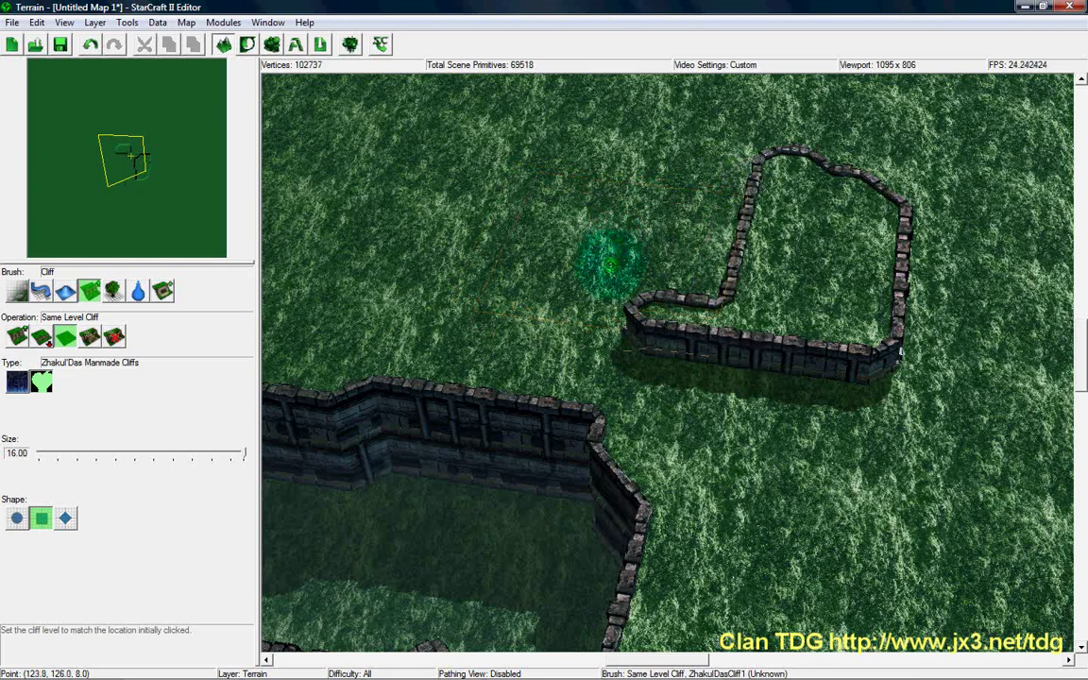
left_click(611, 253)
left_click_drag(692, 253, 708, 187)
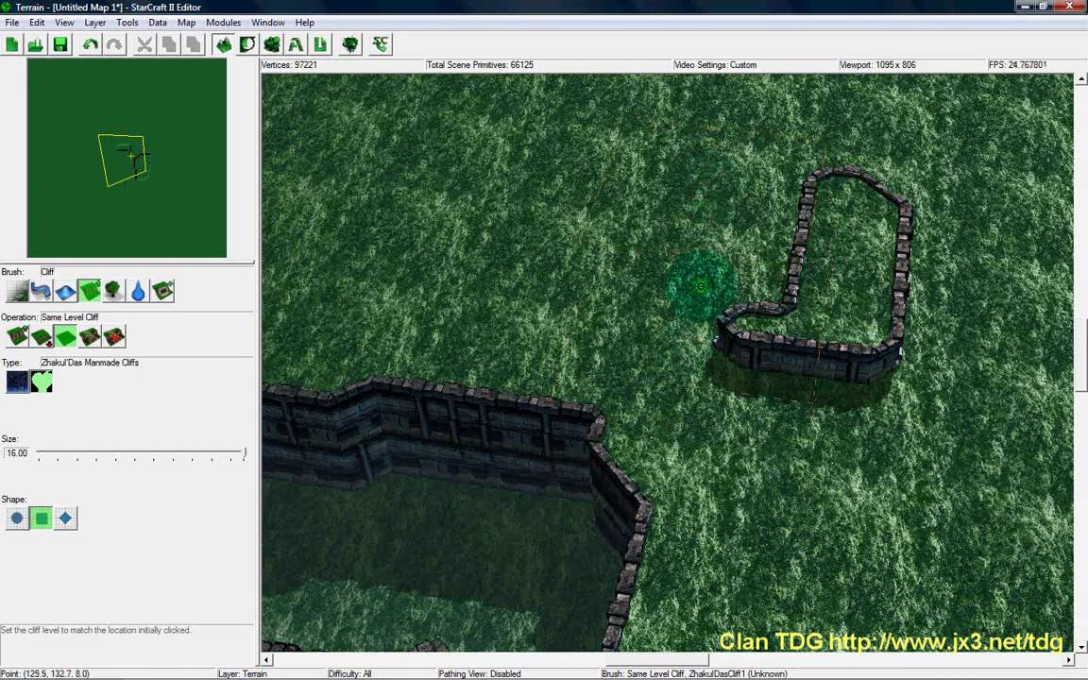
Add a wide ramp to the long straight edge of the manmade platform.
left_click(91, 338)
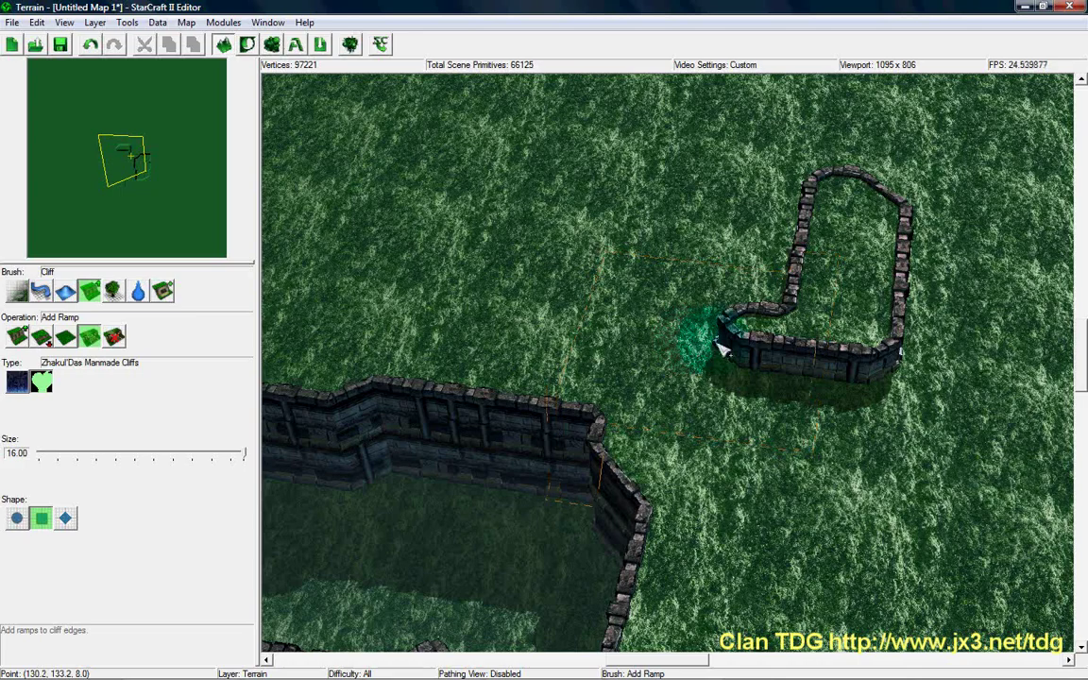
right_click_drag(1045, 321, 844, 333)
middle_click_drag(844, 332, 777, 304)
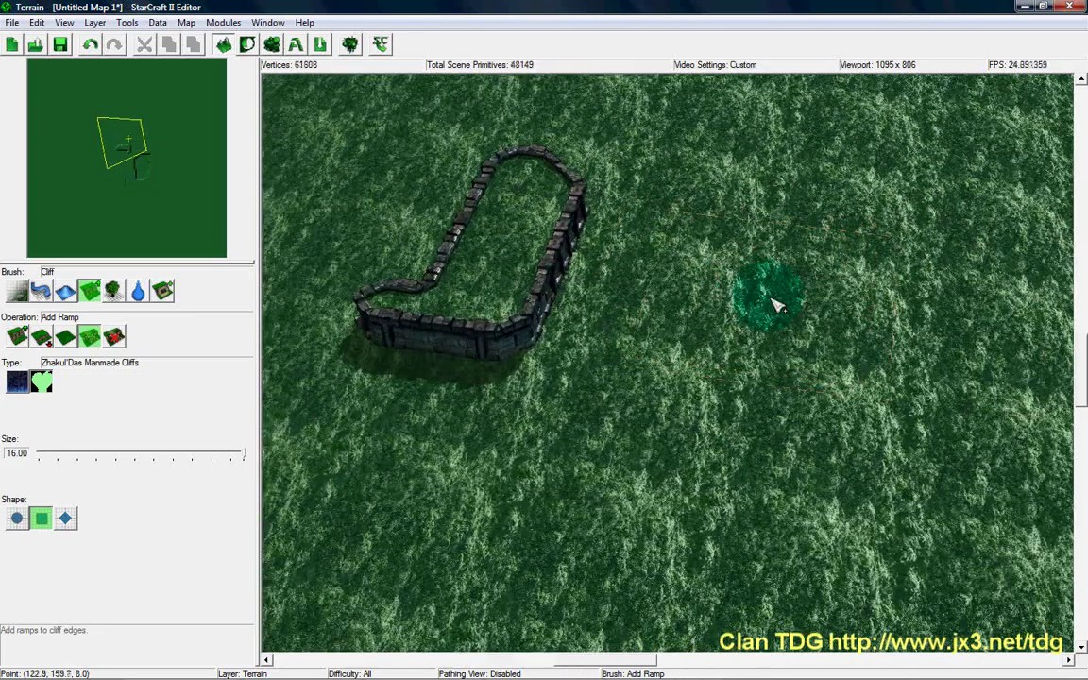
right_click_drag(806, 236, 115, 283, "ctrl")
right_click_drag(795, 300, 783, 389, "ctrl")
right_click_drag(796, 317, 783, 383)
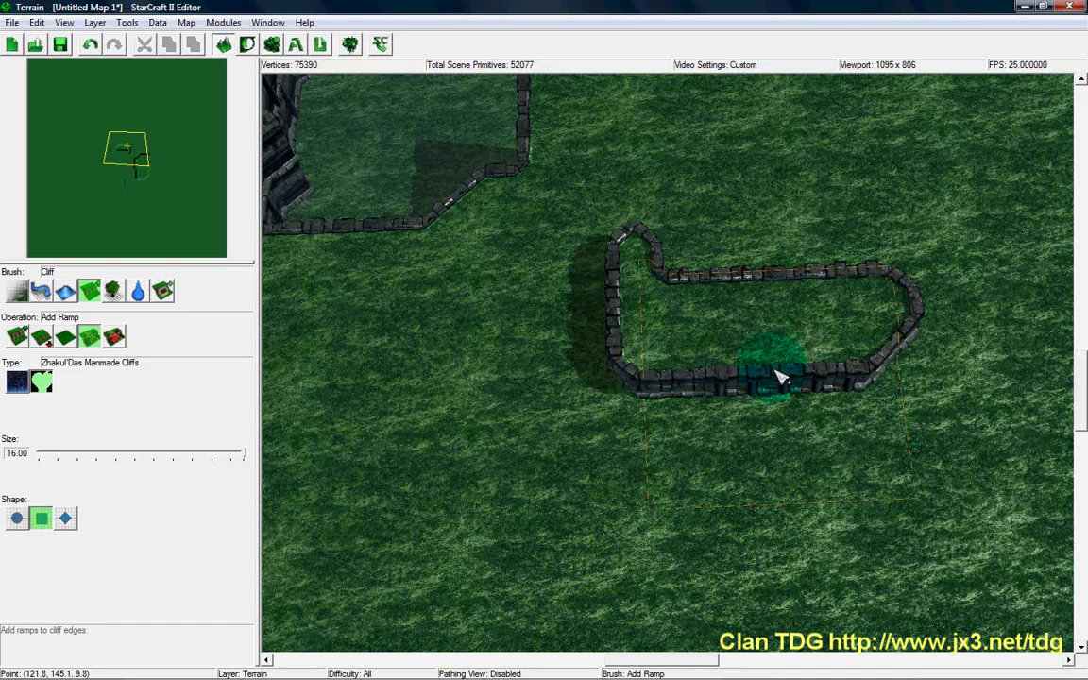
left_click(780, 376)
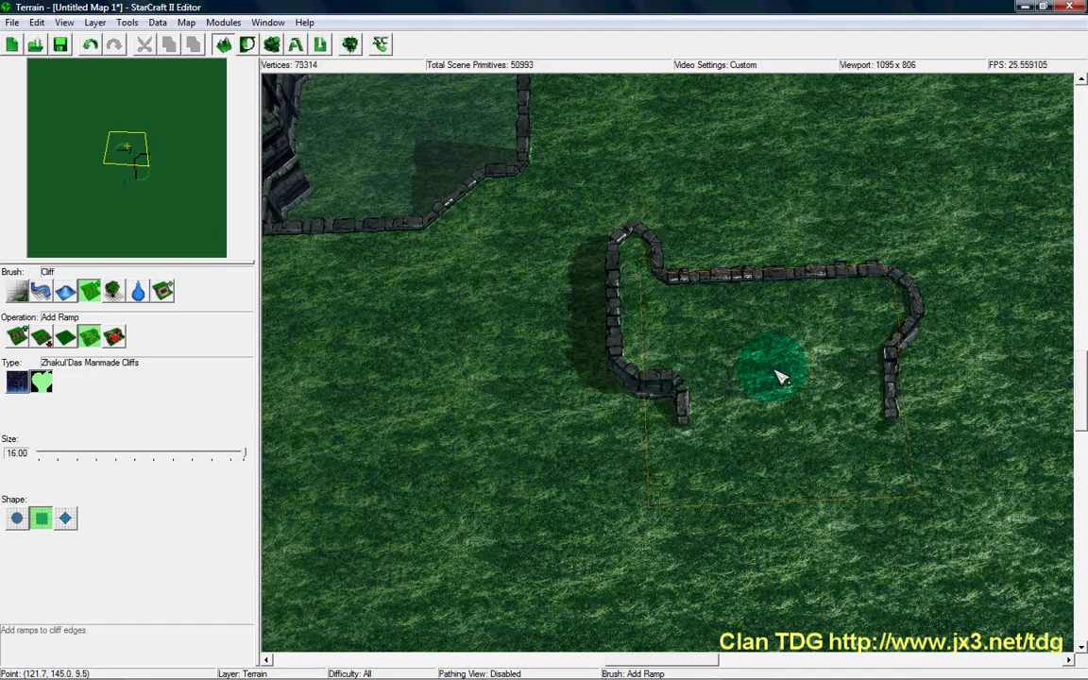
Add a second ramp on the platform's opposite long edge.
right_click_drag(889, 428, 659, 257, "ctrl")
middle_click_drag(659, 257, 450, 303)
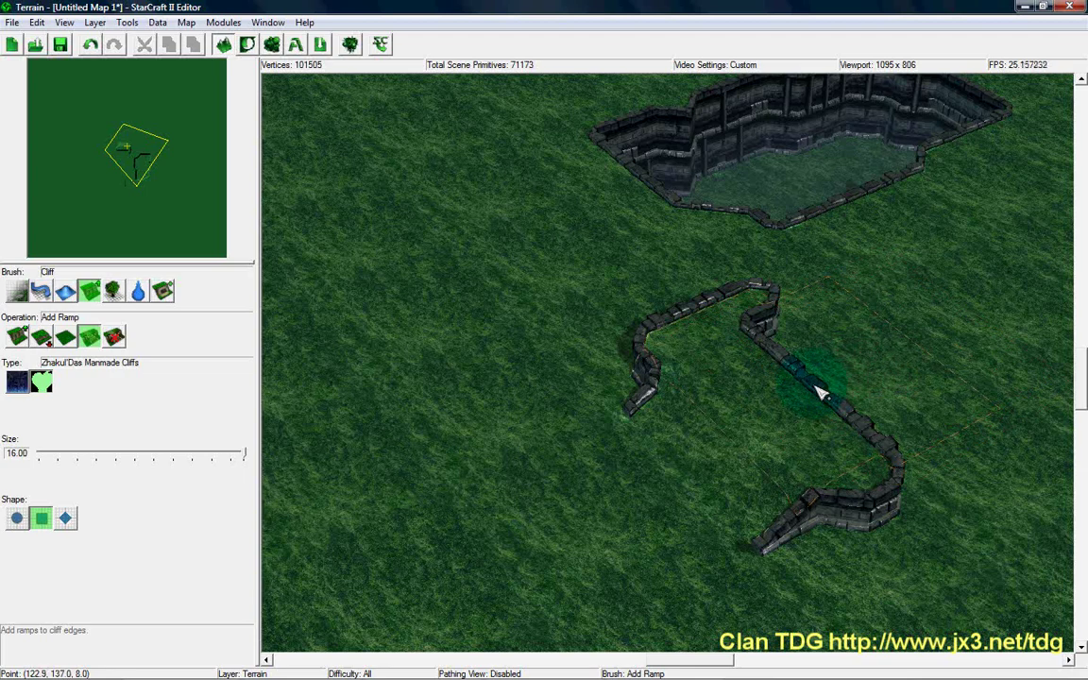
right_click_drag(882, 373, 425, 406, "ctrl")
left_click(699, 499)
right_click_drag(852, 493, 793, 435, "ctrl")
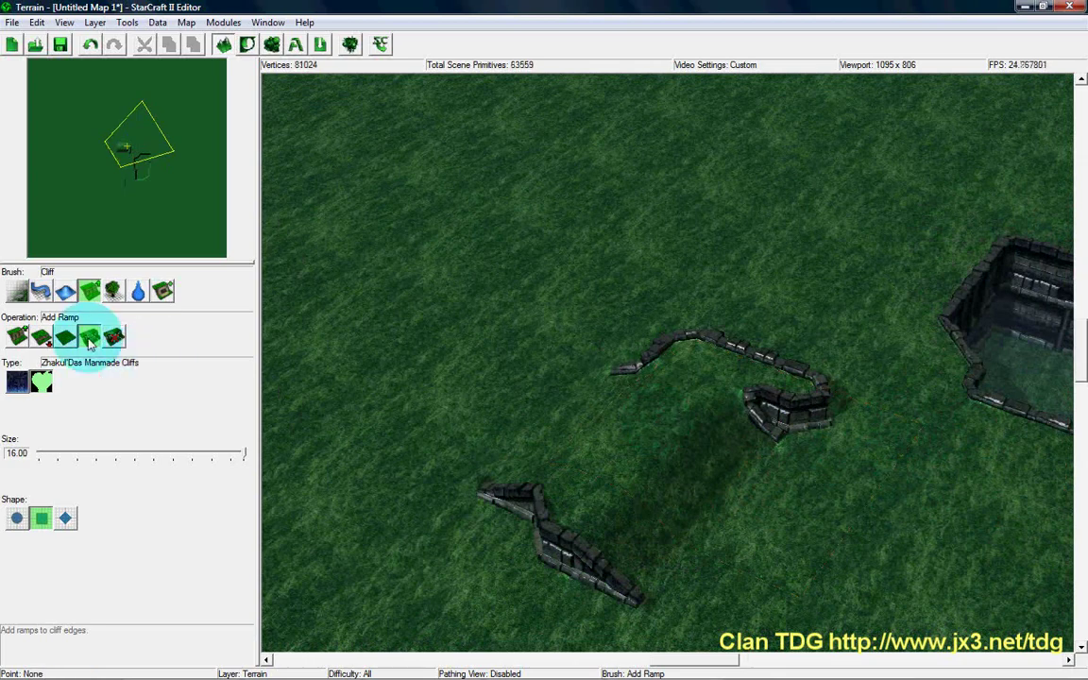
Remove the ramps from the manmade platform with the Remove Ramp operation.
left_click(114, 336)
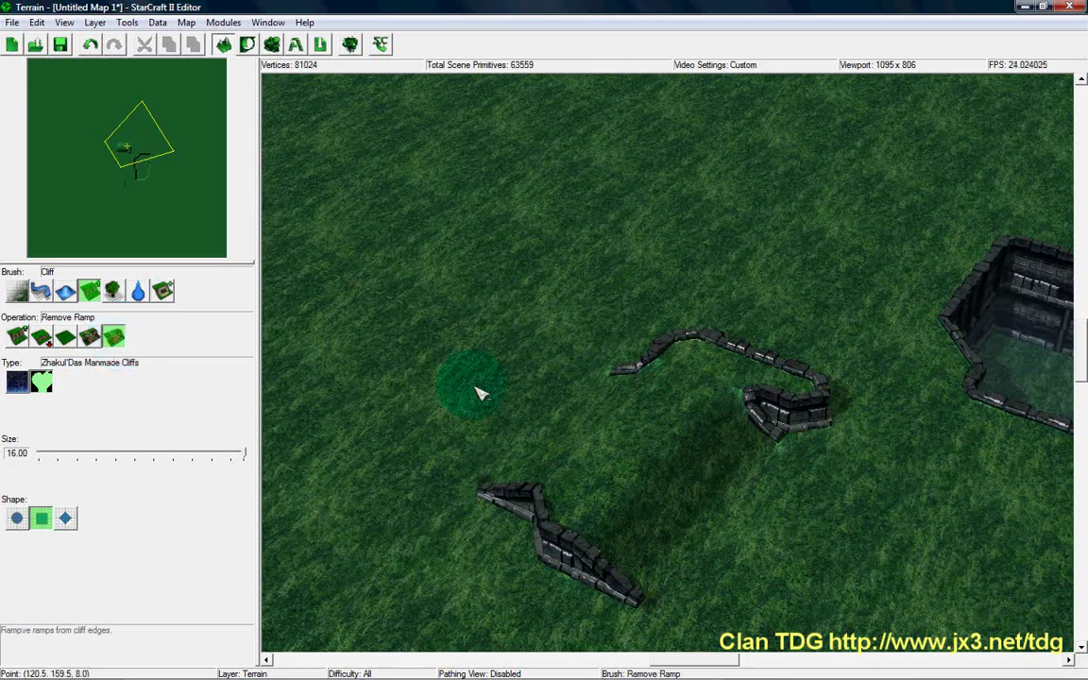
left_click(677, 471)
left_click(593, 427)
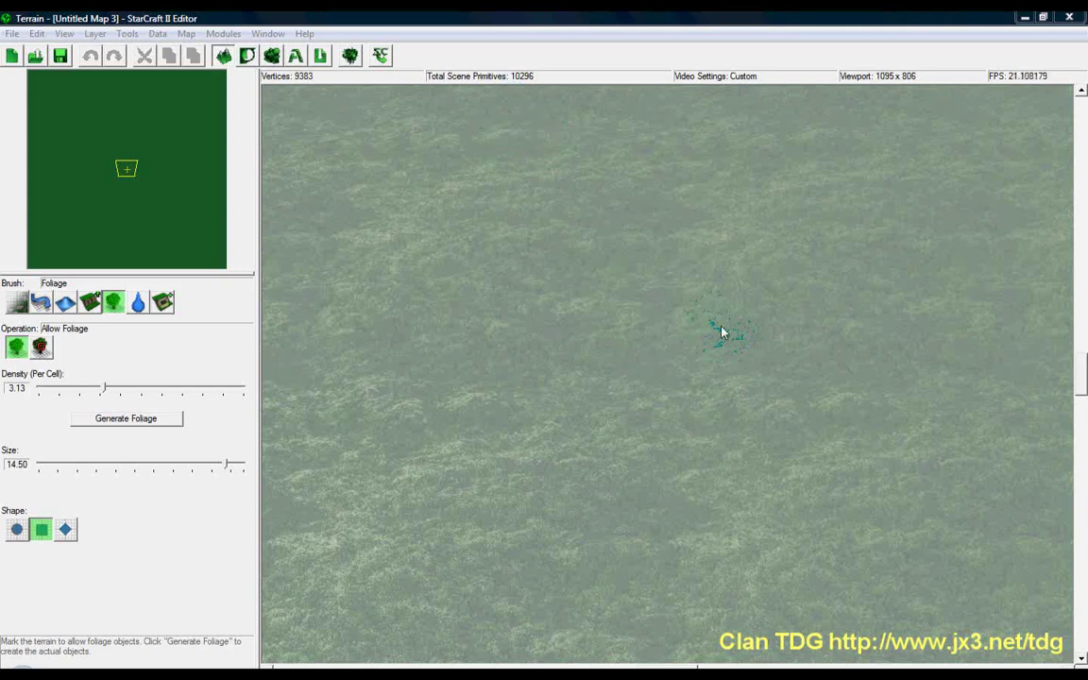
Mark a square patch of terrain on the new map with Allow Foliage at brush size 14.50.
scroll(723, 372, "up", 2)
scroll(600, 315, "down", 5)
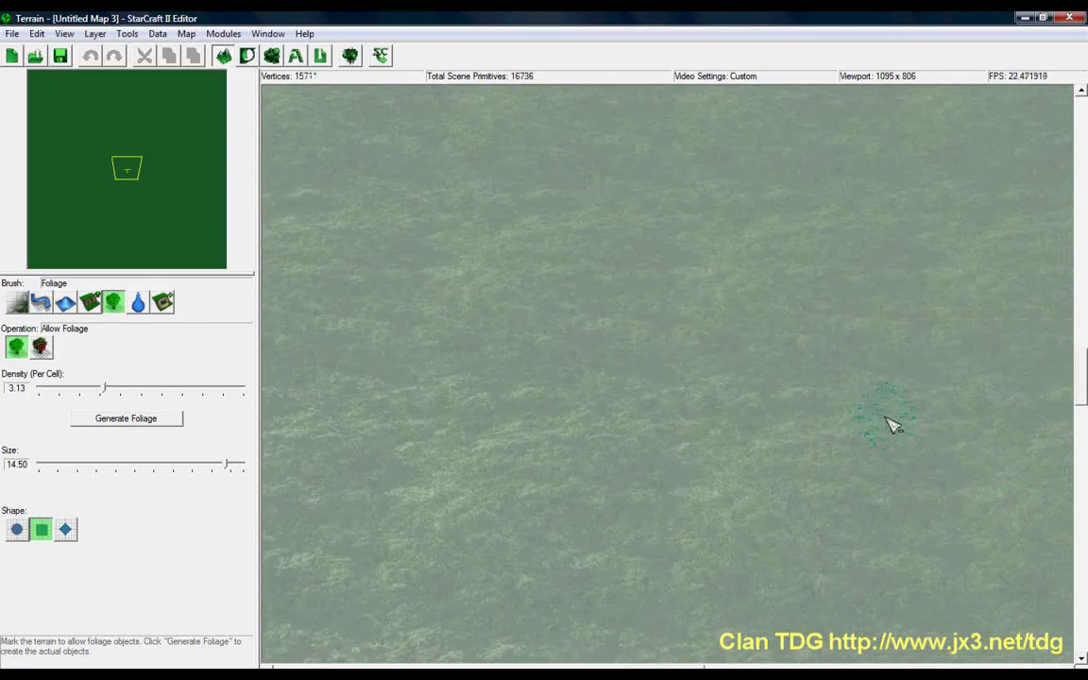
scroll(637, 390, "down", 4)
scroll(747, 489, "up", 2)
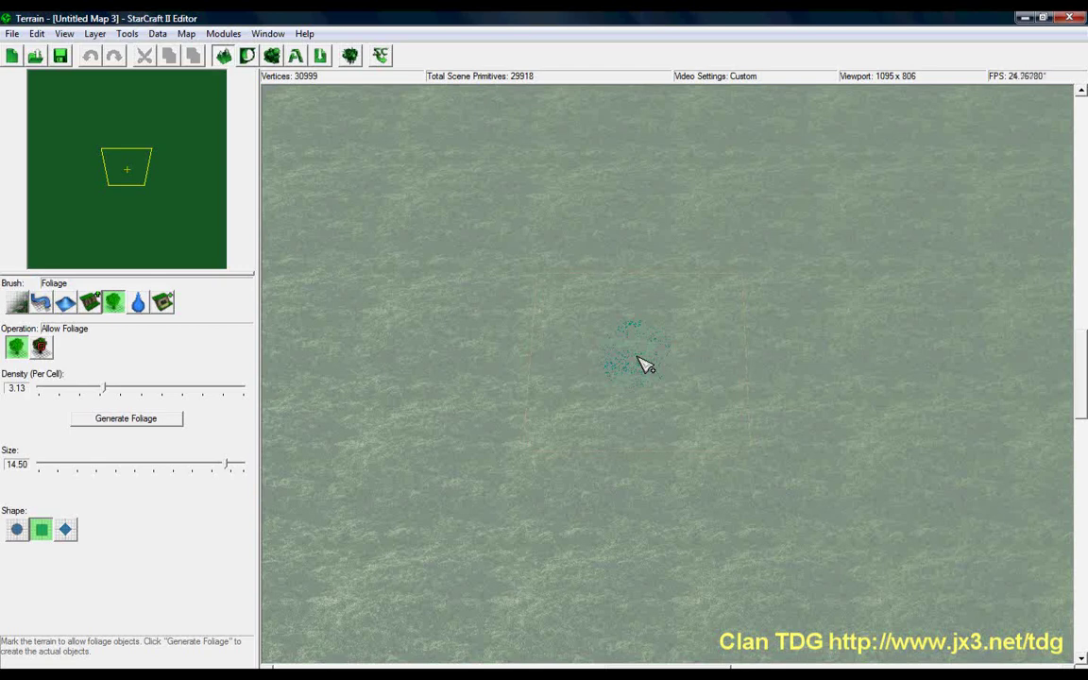
left_click(160, 425)
left_click(627, 396)
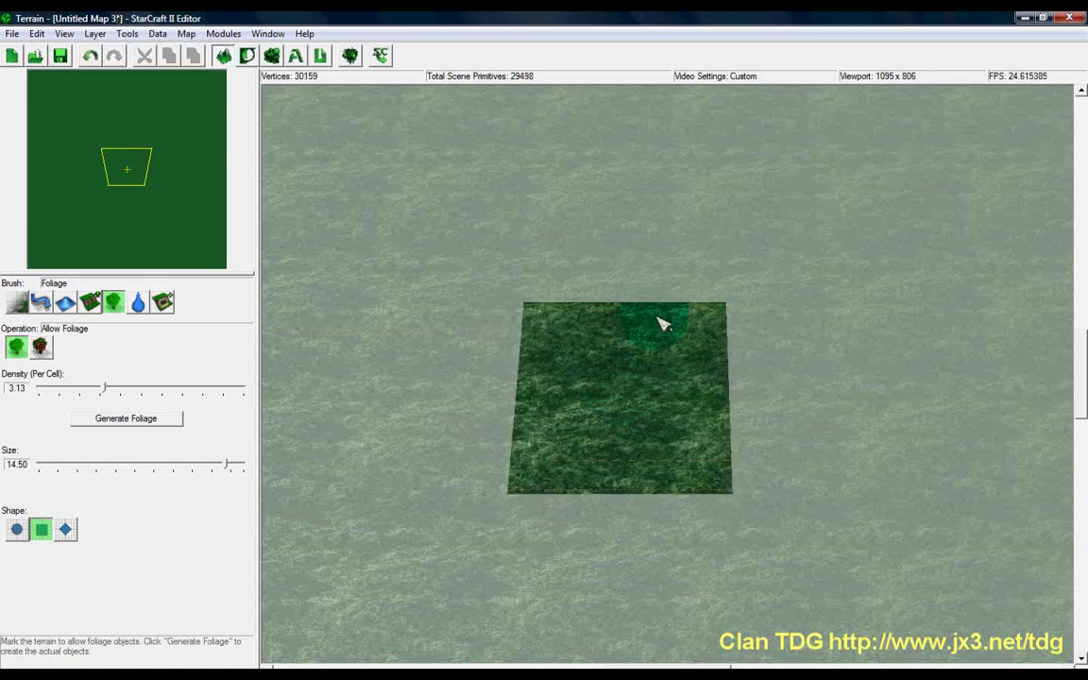
Extend the Allow Foliage marking from the square patch across a large area of the surrounding terrain.
left_click(626, 267)
left_click(711, 229)
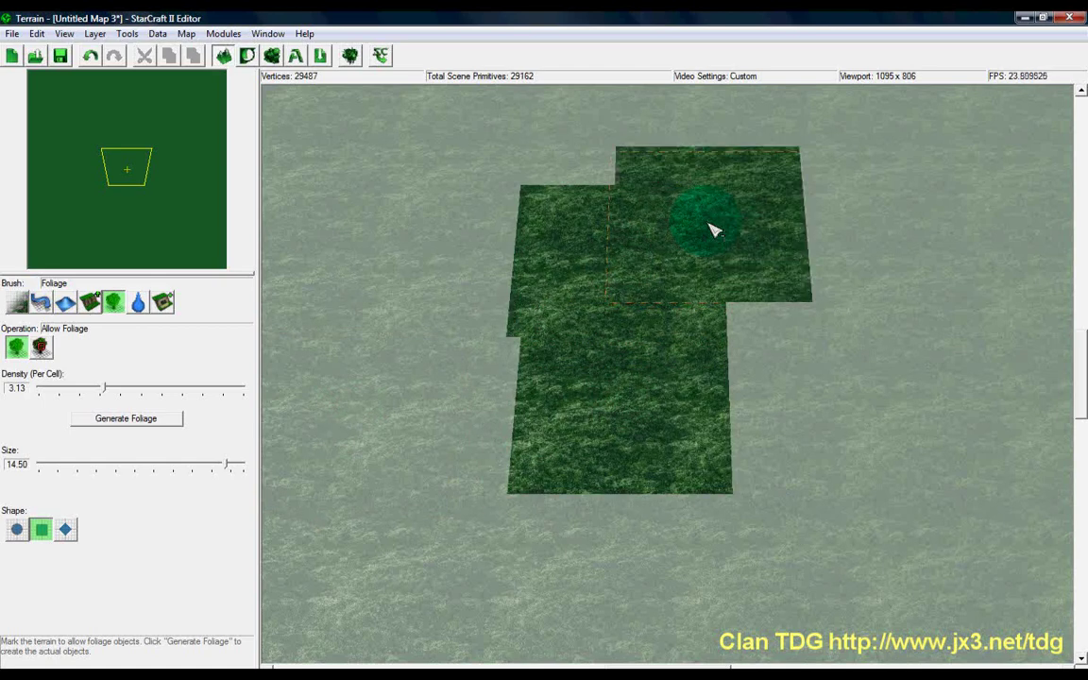
mouse_move(775, 255)
left_mouse_down()
mouse_move(875, 438)
mouse_move(761, 503)
mouse_move(521, 467)
mouse_move(493, 357)
mouse_move(497, 246)
mouse_move(556, 189)
mouse_move(850, 231)
mouse_move(929, 520)
mouse_move(744, 539)
mouse_move(413, 286)
mouse_move(575, 189)
mouse_move(894, 202)
mouse_move(1025, 382)
mouse_move(558, 578)
mouse_move(360, 494)
mouse_move(359, 185)
mouse_move(705, 163)
mouse_move(1062, 230)
mouse_move(982, 413)
mouse_move(655, 546)
mouse_move(557, 547)
mouse_move(1059, 248)
mouse_move(1084, 404)
left_mouse_up()
scroll(1079, 378, "down", 2)
Generate foliage at a density of 3.13 per cell and inspect the plants out to the map's edge.
left_click(148, 418)
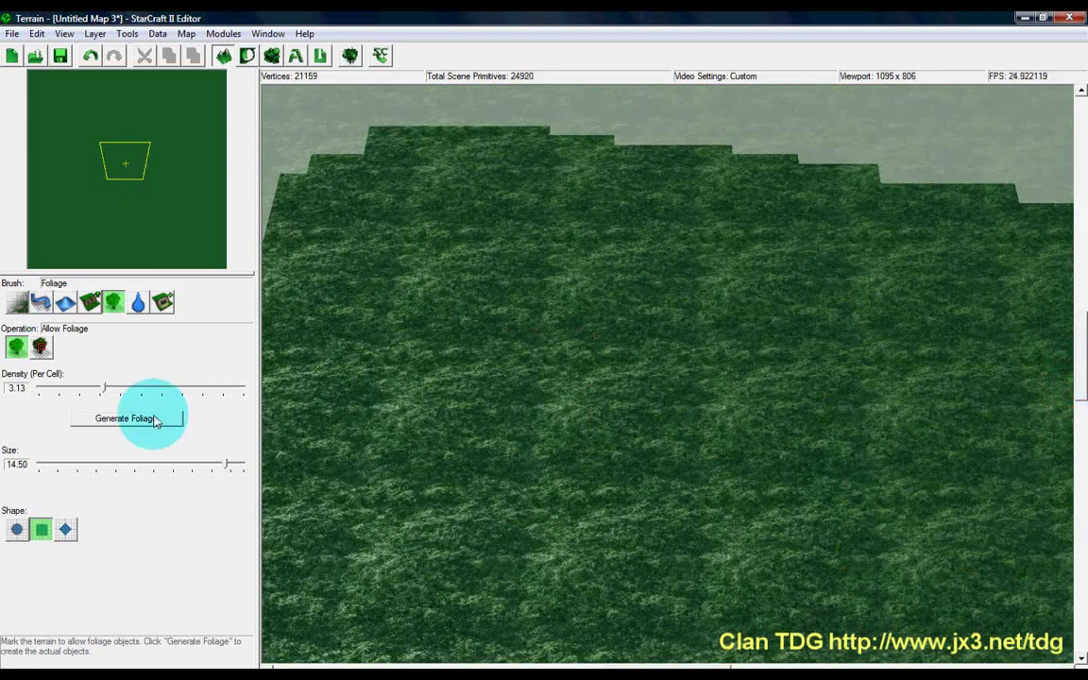
left_click(375, 408)
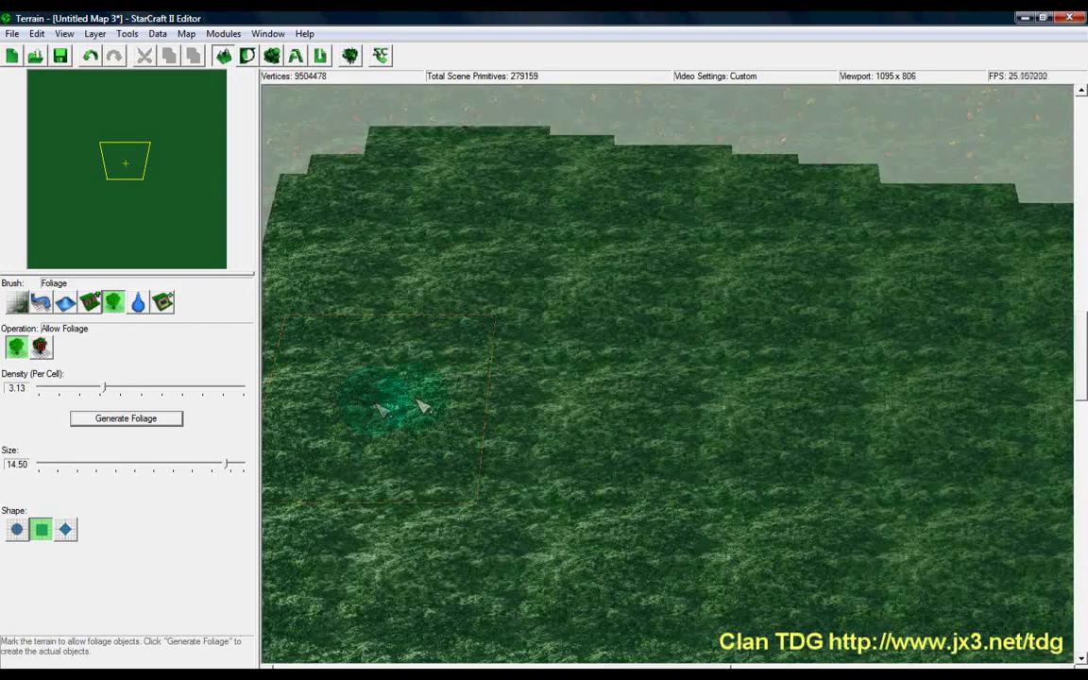
left_click_drag(1079, 367, 1083, 188)
left_click_drag(642, 667, 932, 667)
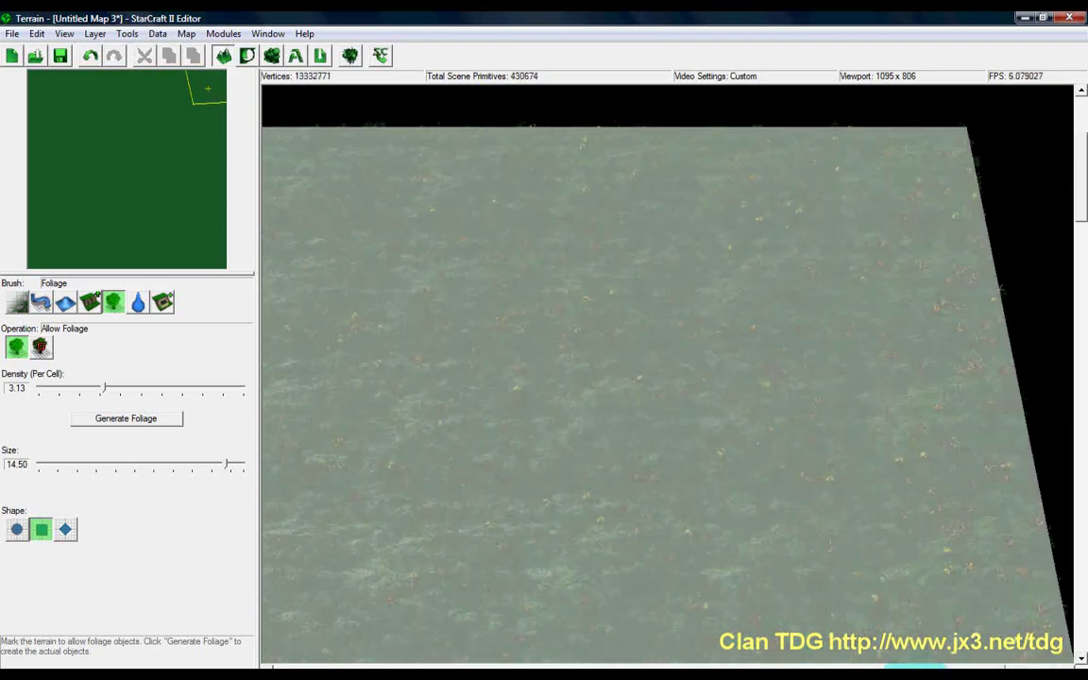
left_click_drag(1082, 189, 1077, 455)
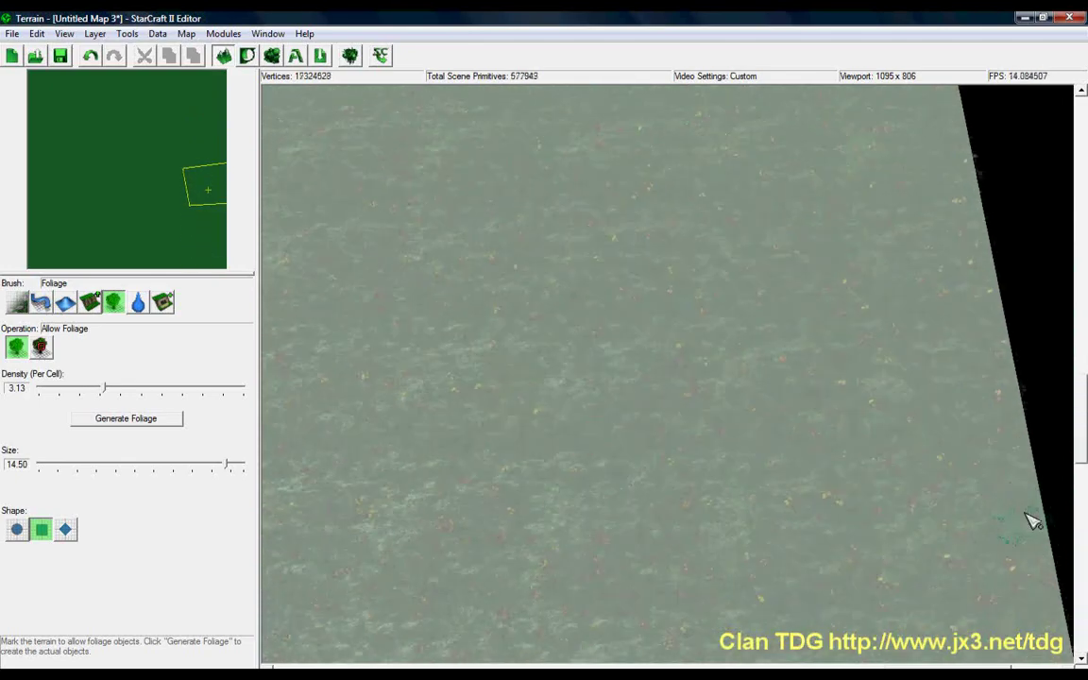
left_click_drag(956, 672, 714, 673)
left_click_drag(1076, 456, 1084, 367)
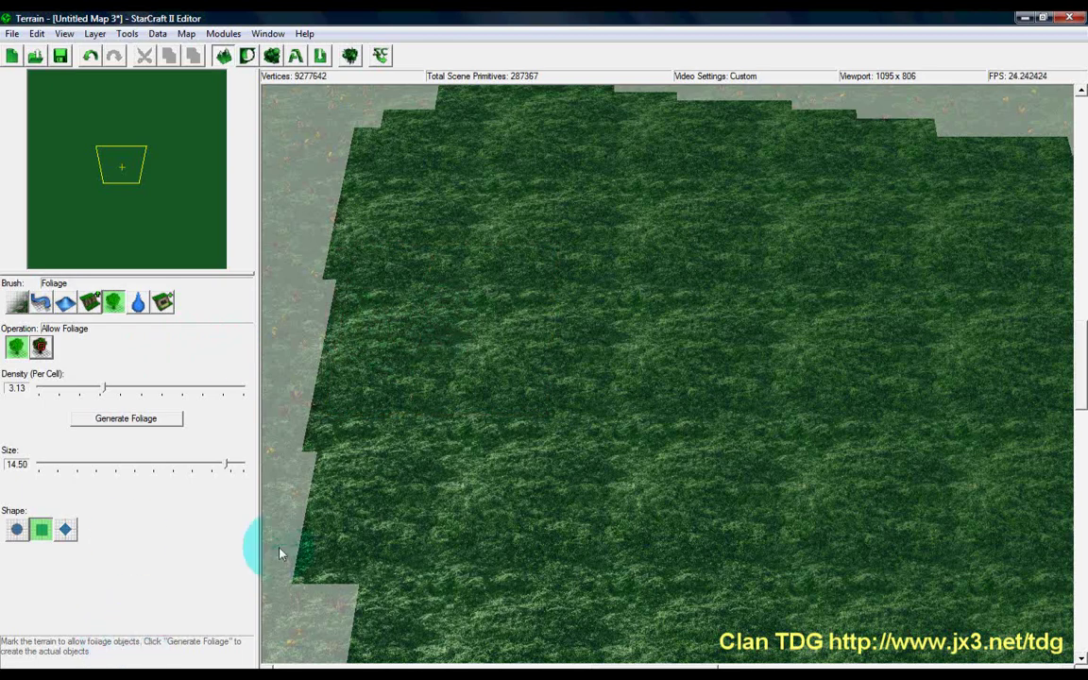
Paint the plant-covered terrain beside the marked area with Disallow Foliage at brush size 14.50.
left_click(41, 349)
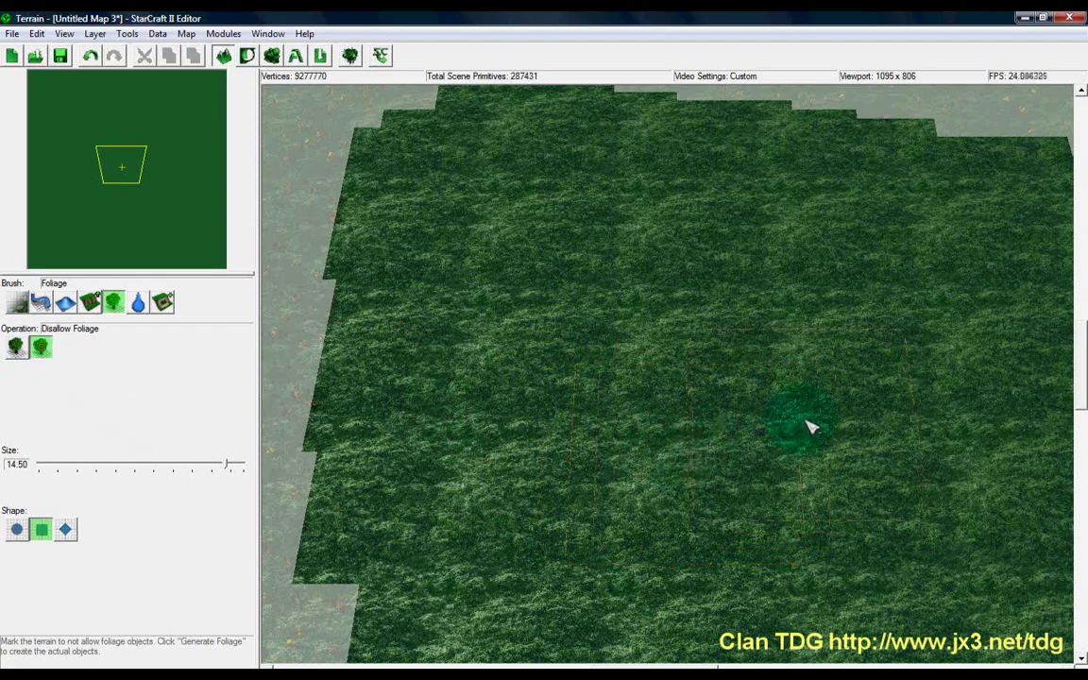
left_click(286, 236)
mouse_move(307, 315)
left_mouse_down()
mouse_move(289, 413)
mouse_move(291, 546)
left_mouse_up()
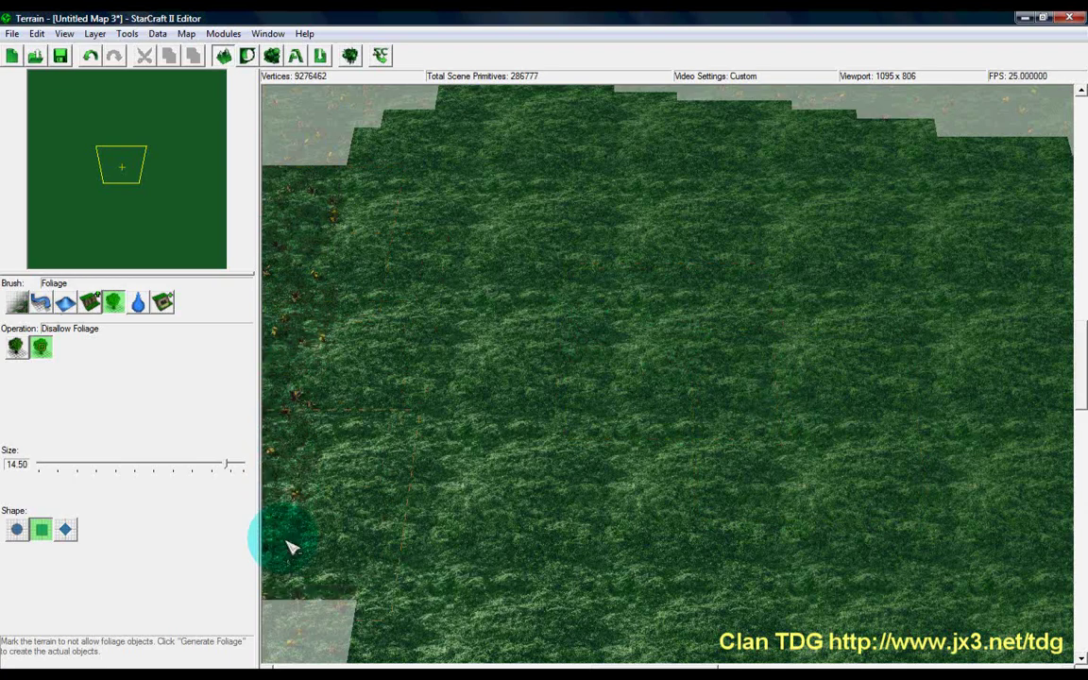
left_click_drag(657, 668, 583, 668)
left_click(575, 422)
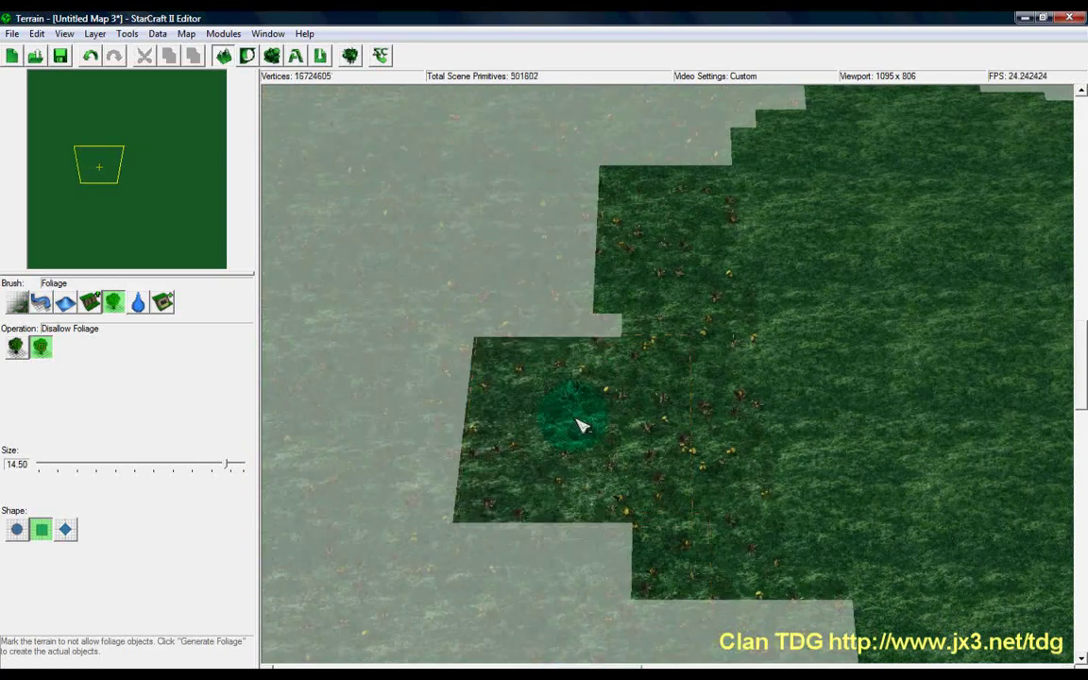
mouse_move(553, 311)
left_mouse_down()
mouse_move(620, 170)
mouse_move(626, 202)
mouse_move(401, 167)
mouse_move(370, 319)
mouse_move(376, 444)
mouse_move(517, 508)
mouse_move(646, 544)
mouse_move(535, 553)
mouse_move(645, 661)
mouse_move(546, 666)
mouse_move(576, 666)
left_mouse_up()
mouse_move(614, 619)
left_mouse_down()
mouse_move(440, 564)
mouse_move(408, 389)
mouse_move(413, 209)
mouse_move(451, 141)
mouse_move(855, 139)
left_mouse_up()
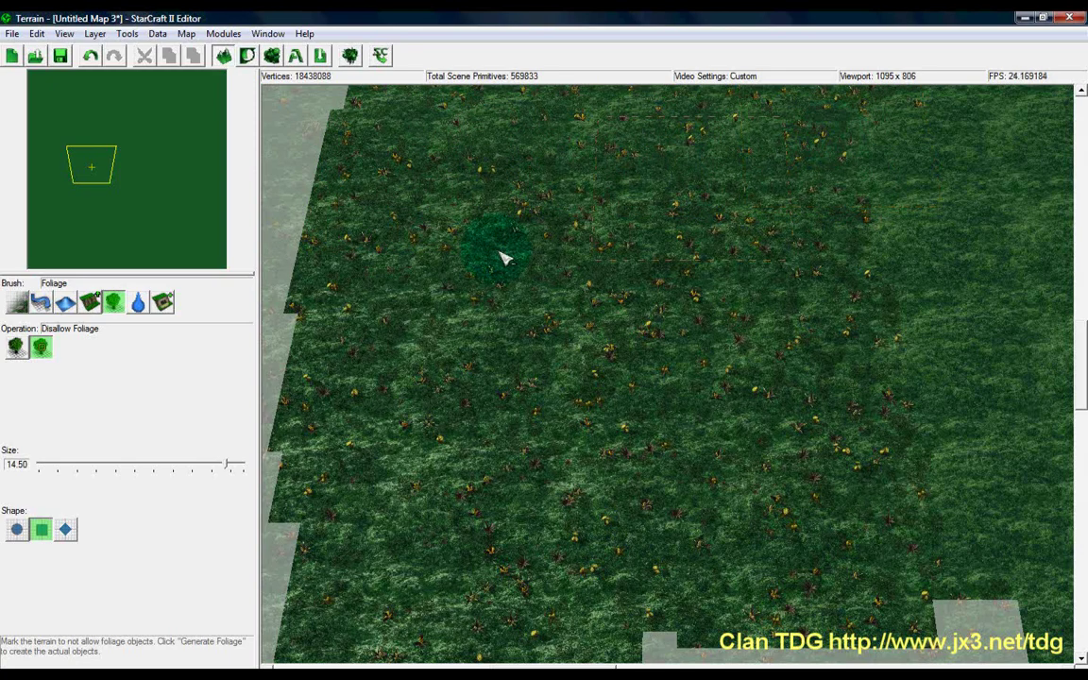
Regenerate the foliage at density 3.13 for the updated marking and check the repainted area.
left_click(16, 350)
left_click(147, 422)
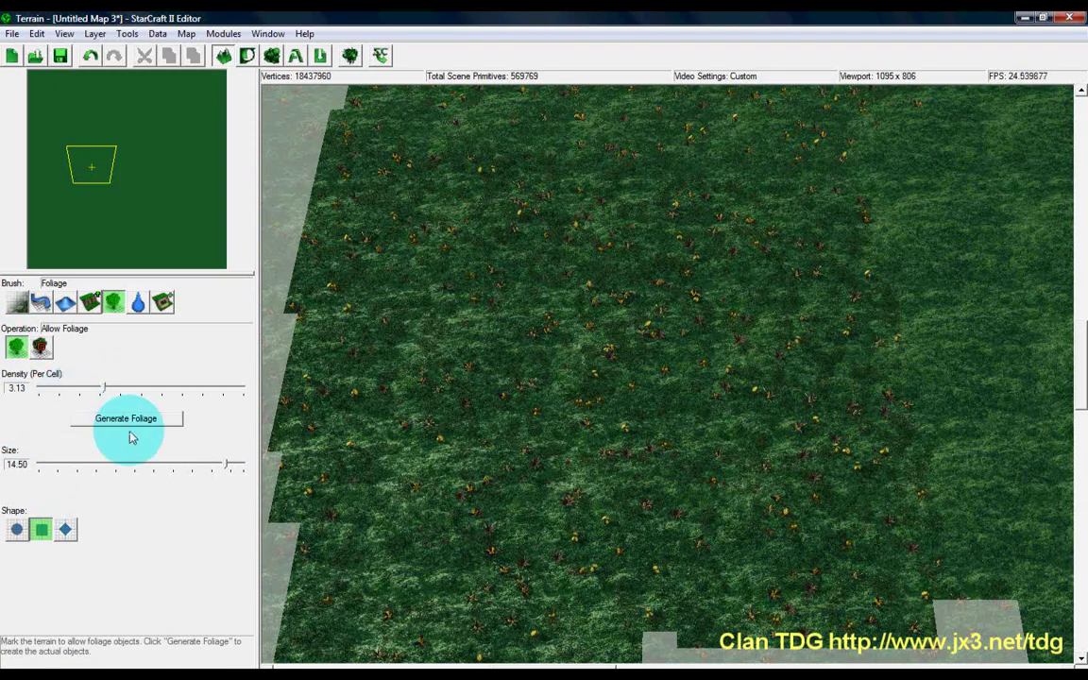
left_click(451, 442)
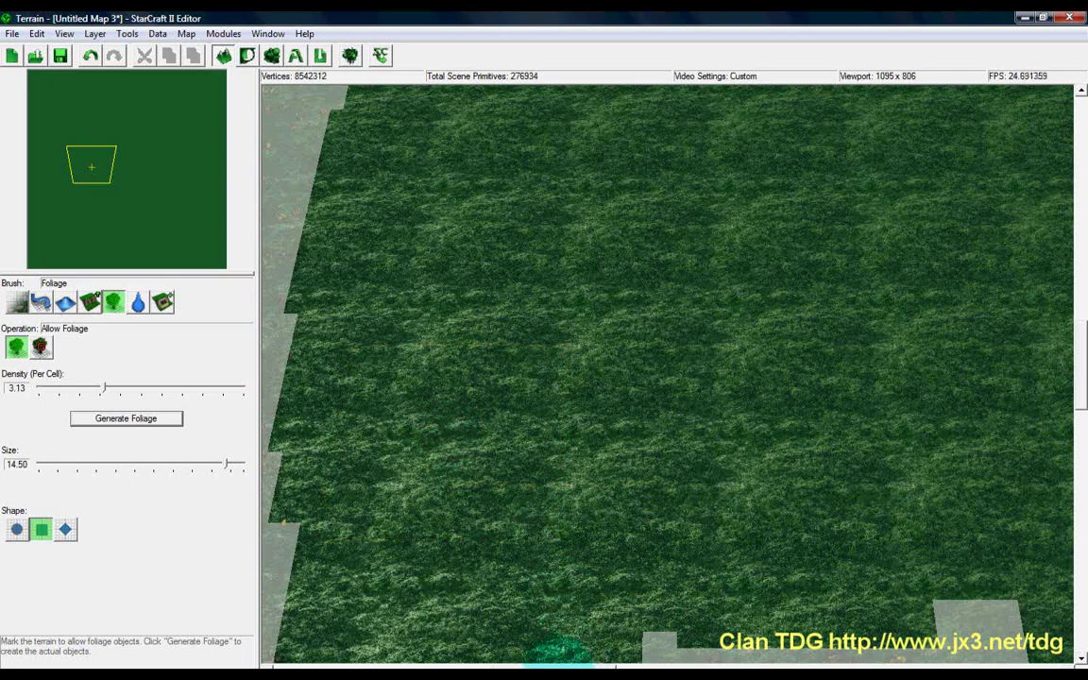
left_click_drag(557, 668, 535, 671)
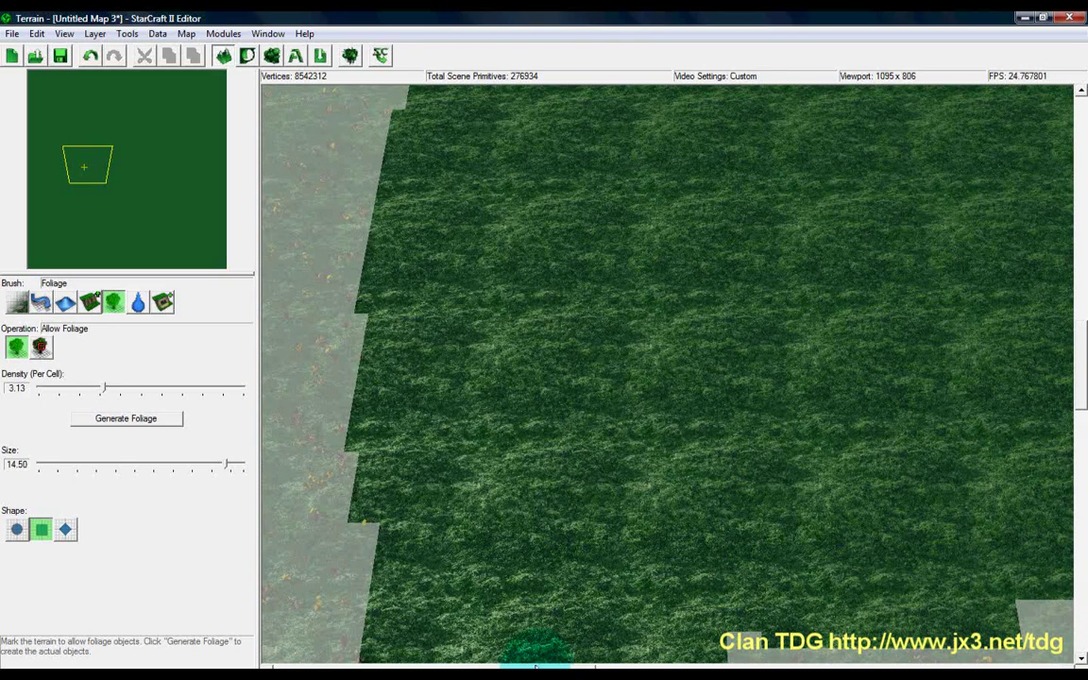
key("Left")
key("Right")
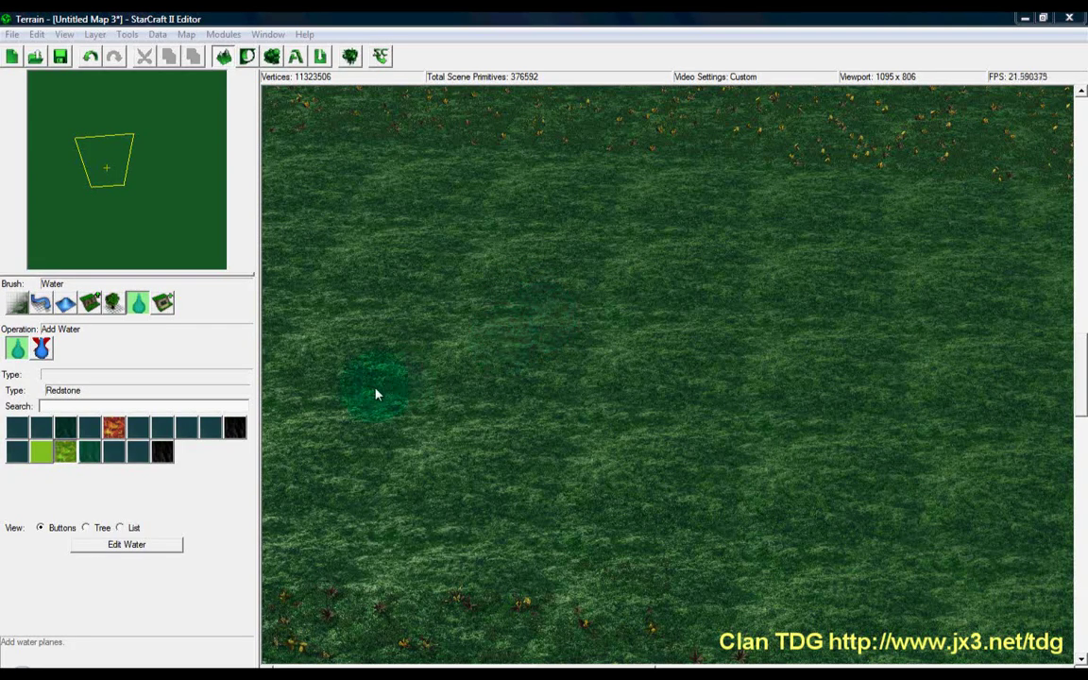
Paint a large rectangular plane of Default (Unnamed) water on the grass and erase it with Remove Water.
left_click(17, 428)
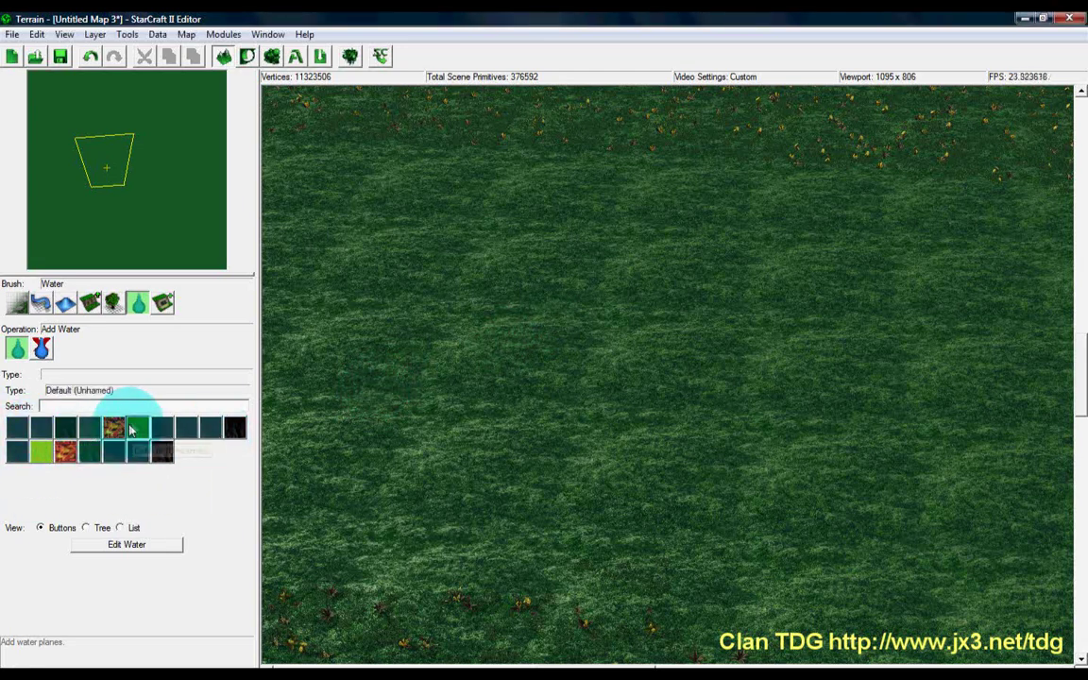
left_click(537, 346)
left_click(656, 305)
mouse_move(659, 310)
left_mouse_down()
mouse_move(603, 336)
mouse_move(566, 292)
mouse_move(506, 424)
mouse_move(719, 439)
mouse_move(767, 418)
mouse_move(770, 306)
mouse_move(557, 269)
mouse_move(417, 303)
mouse_move(735, 475)
mouse_move(913, 396)
mouse_move(761, 333)
mouse_move(408, 503)
mouse_move(665, 551)
mouse_move(808, 552)
mouse_move(864, 535)
mouse_move(559, 382)
left_mouse_up()
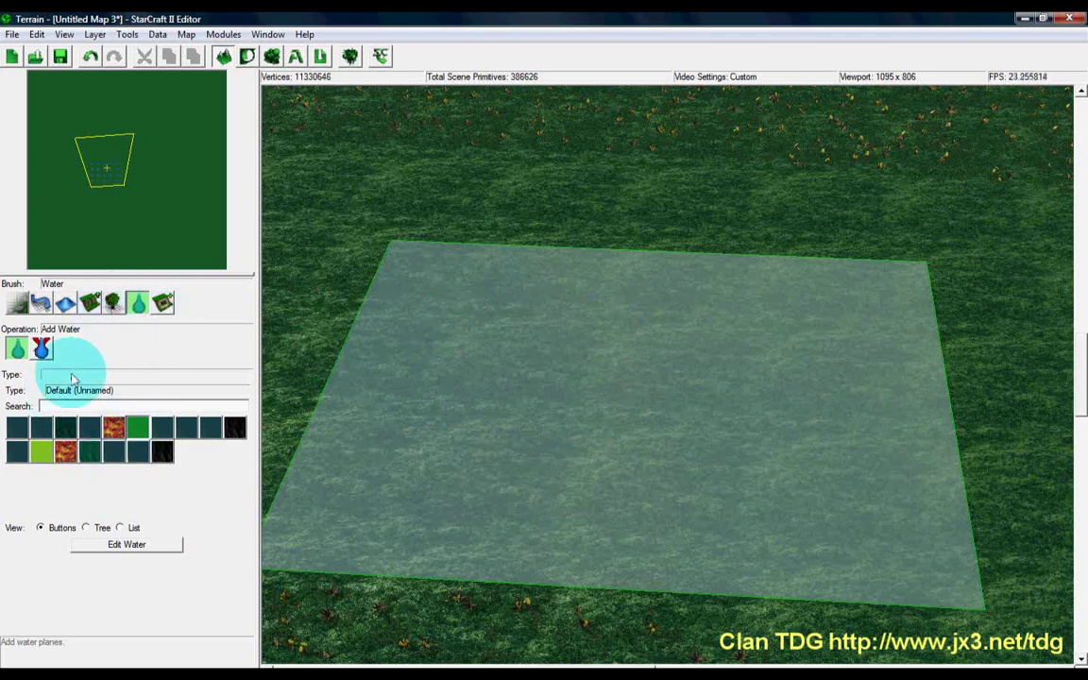
left_click(41, 349)
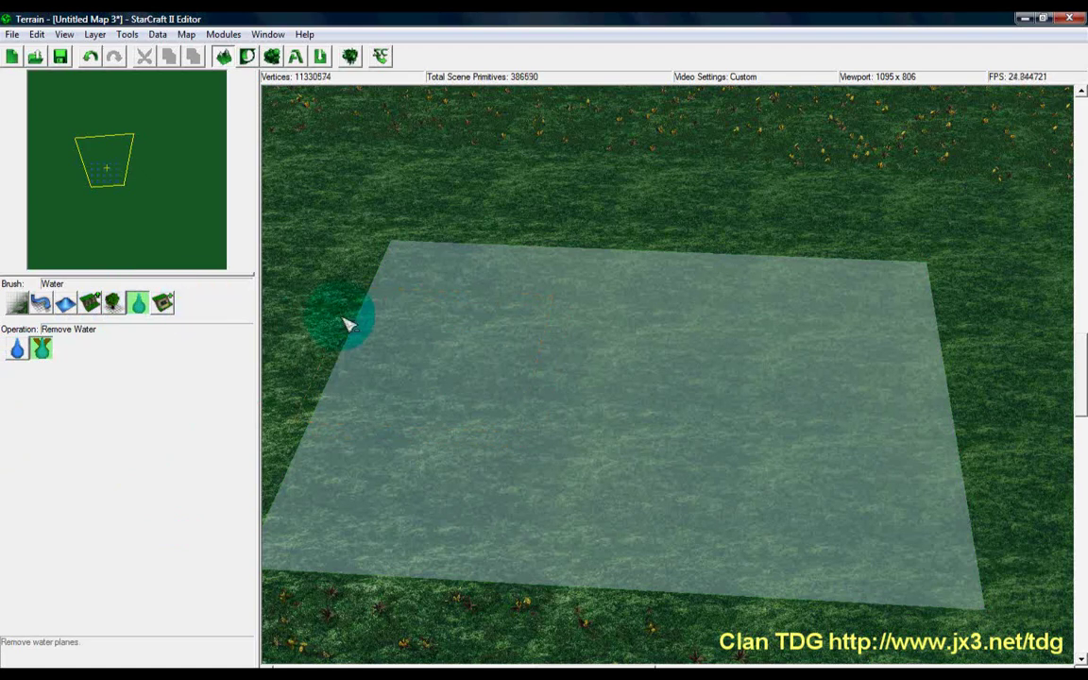
mouse_move(467, 302)
left_mouse_down()
mouse_move(605, 309)
mouse_move(866, 365)
mouse_move(882, 569)
mouse_move(557, 544)
mouse_move(369, 367)
mouse_move(430, 468)
mouse_move(554, 451)
mouse_move(719, 381)
mouse_move(894, 353)
mouse_move(780, 298)
left_mouse_up()
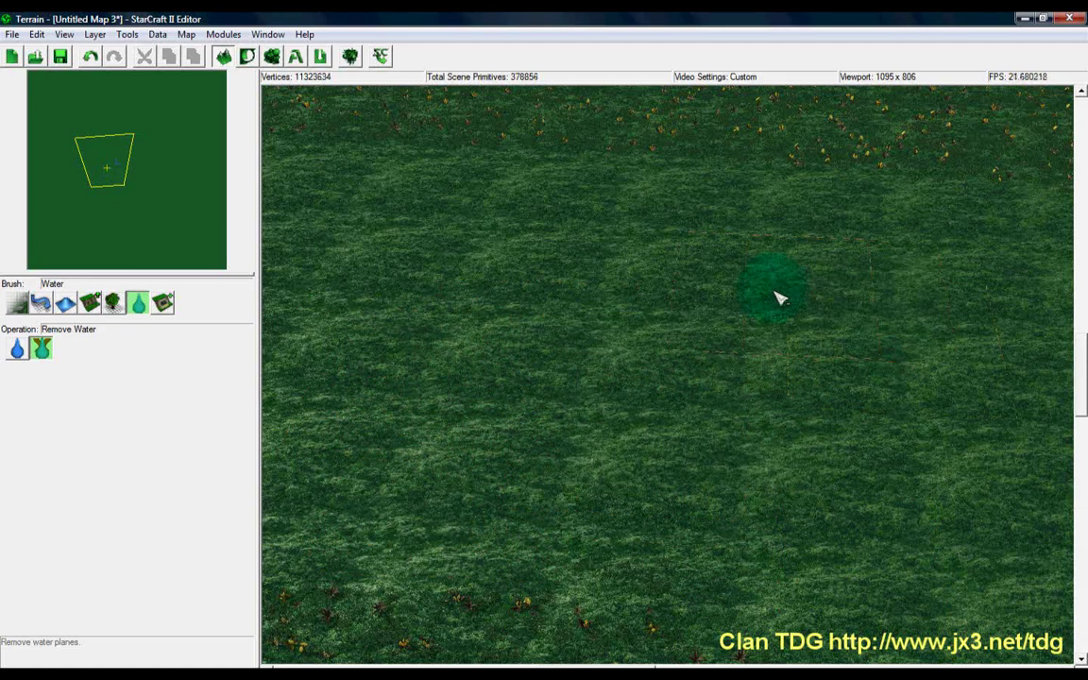
Paint a rectangular plane of Haven Creep water on the grass and erase it with Remove Water.
left_click(17, 348)
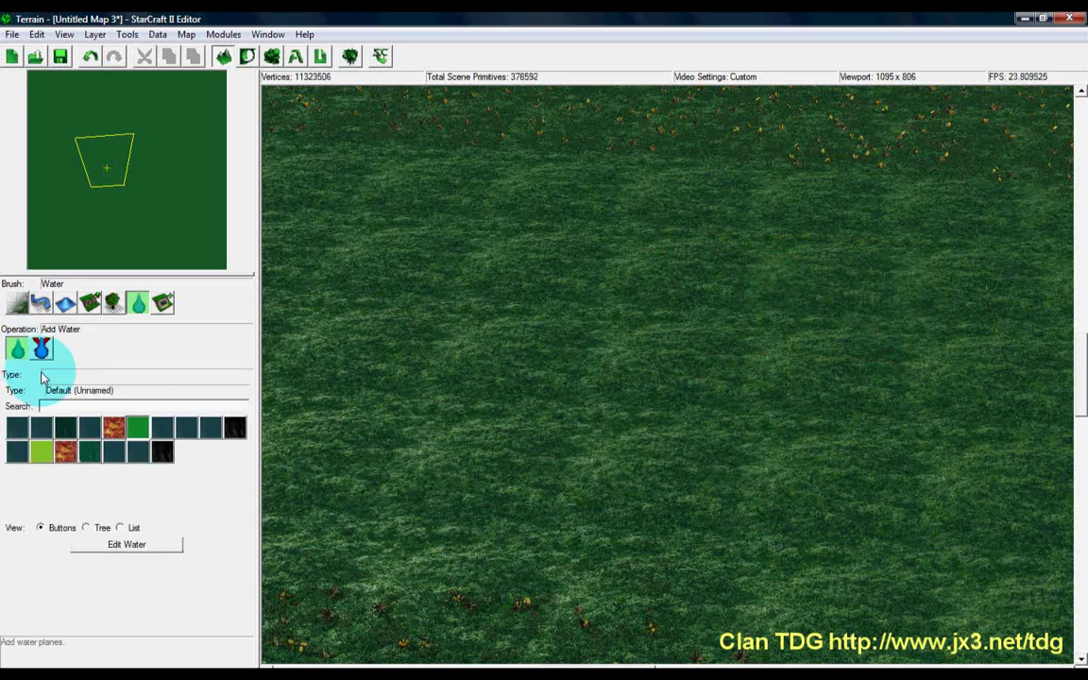
left_click(186, 428)
mouse_move(574, 395)
left_mouse_down()
mouse_move(680, 341)
mouse_move(493, 312)
mouse_move(595, 486)
mouse_move(760, 363)
left_mouse_up()
mouse_move(753, 300)
left_mouse_down()
mouse_move(469, 292)
mouse_move(401, 444)
left_mouse_up()
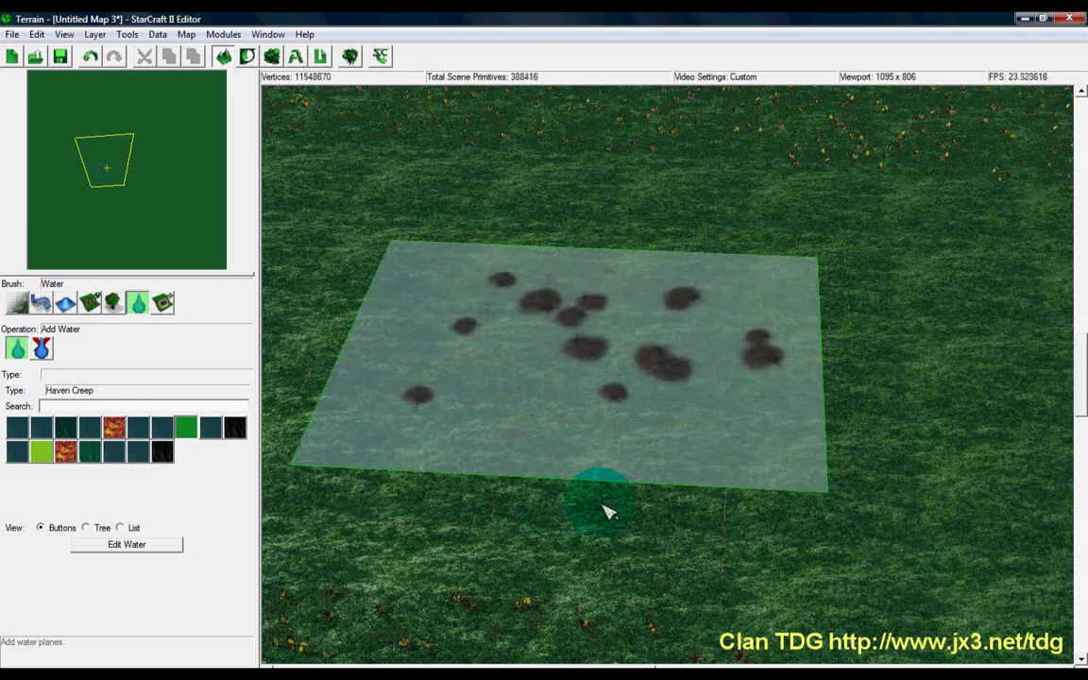
left_click(636, 464)
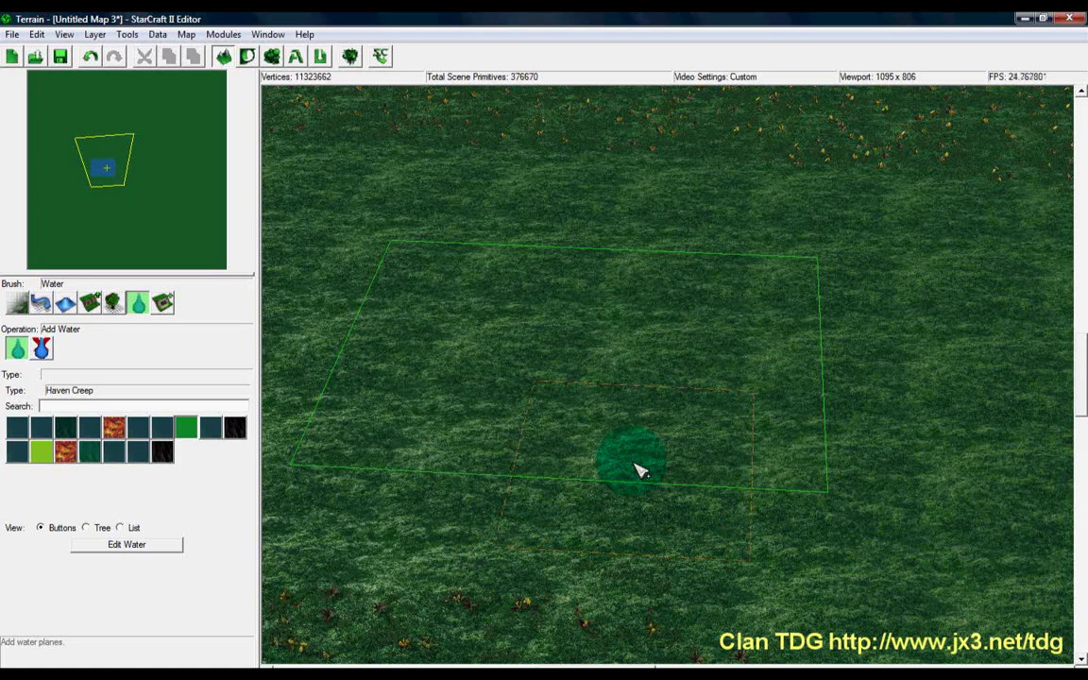
left_click(636, 463)
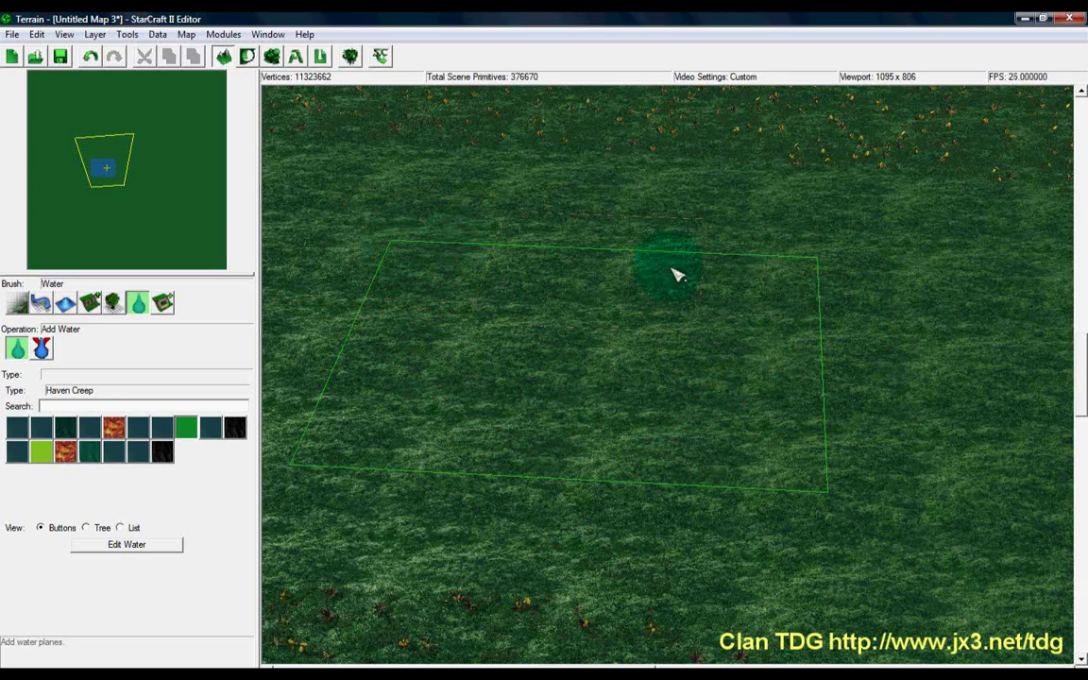
left_click(448, 440)
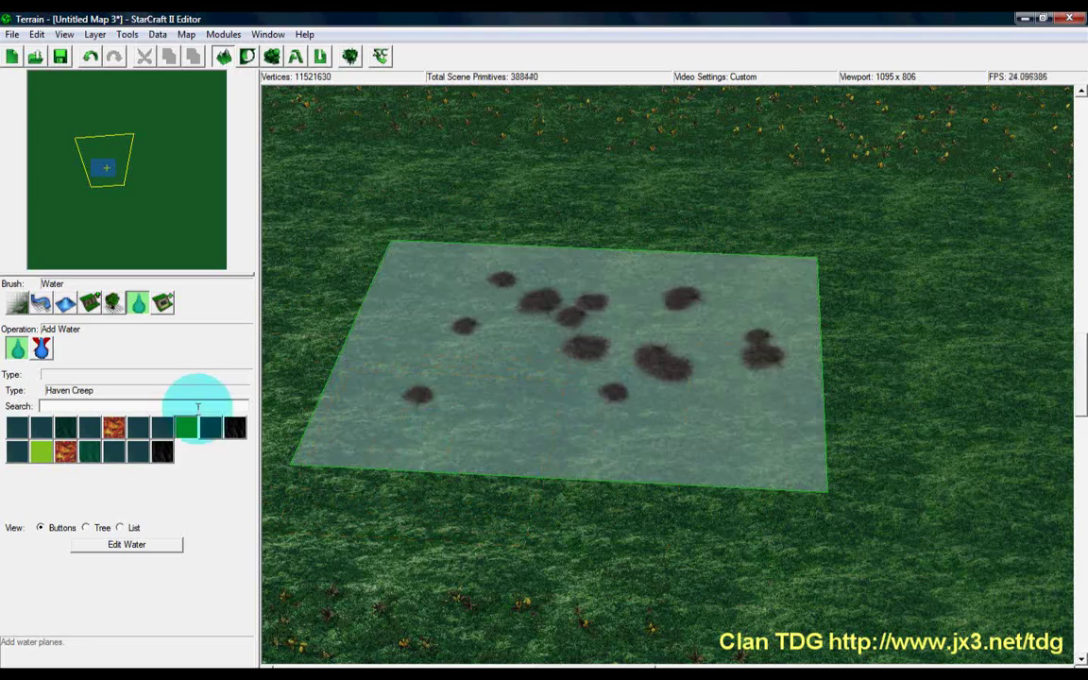
left_click(41, 349)
mouse_move(400, 369)
left_mouse_down()
mouse_move(718, 435)
mouse_move(425, 238)
mouse_move(574, 445)
mouse_move(552, 340)
left_mouse_up()
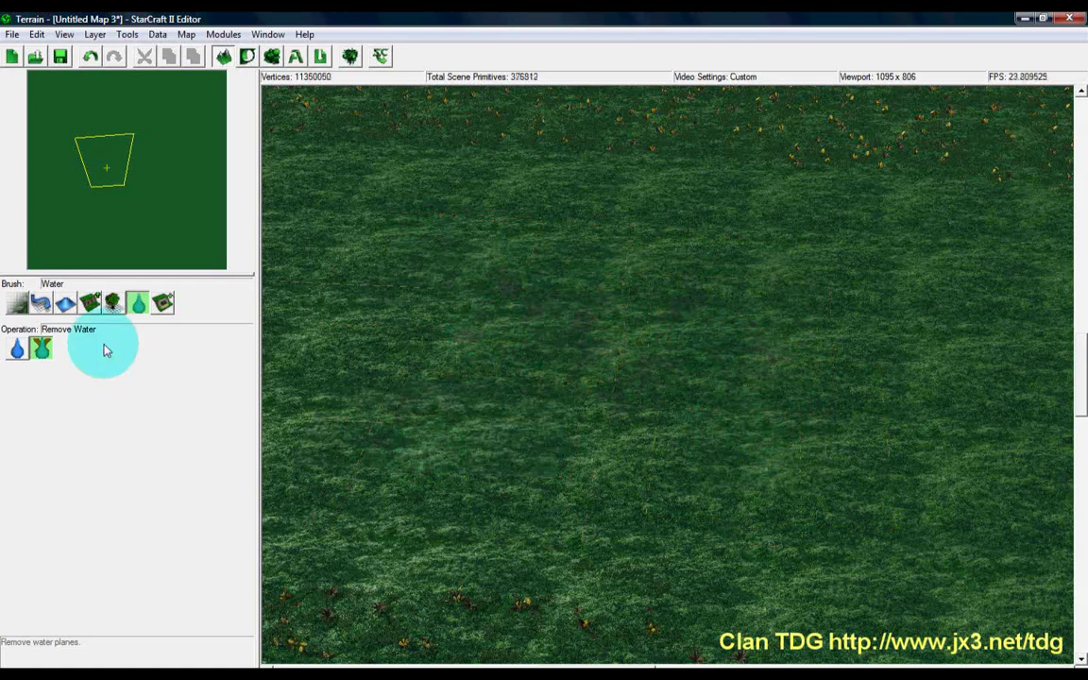
Add a rectangular plane of MarSara water in the middle of the grass.
left_click(17, 348)
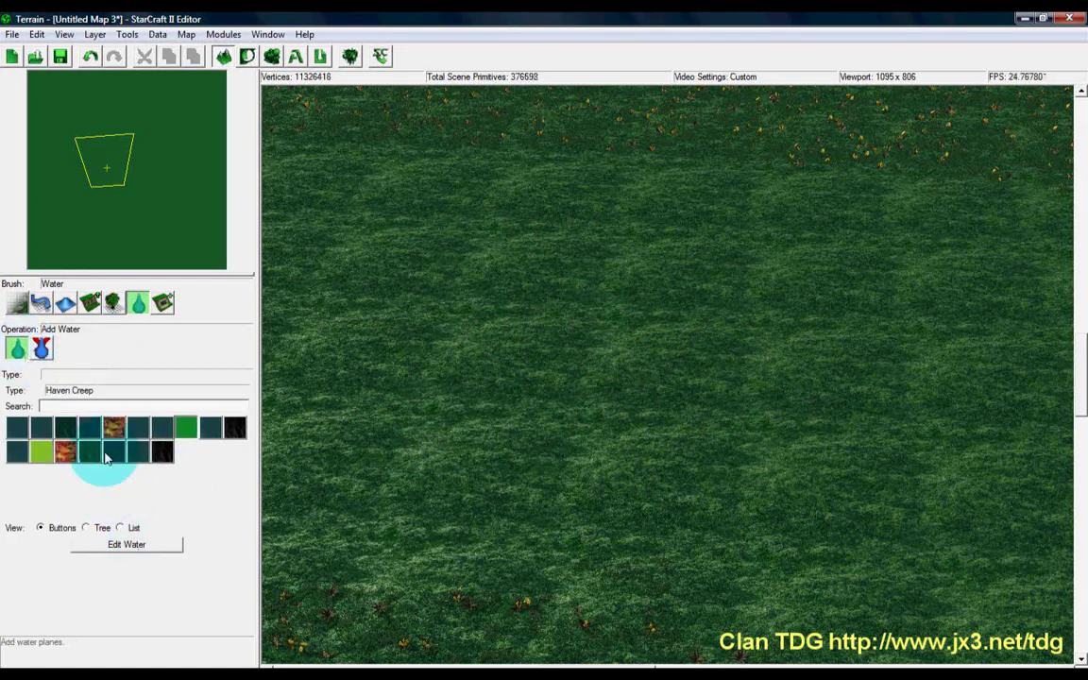
left_click(234, 428)
mouse_move(586, 368)
left_mouse_down()
mouse_move(719, 353)
mouse_move(575, 337)
mouse_move(705, 451)
mouse_move(529, 404)
mouse_move(554, 274)
left_mouse_up()
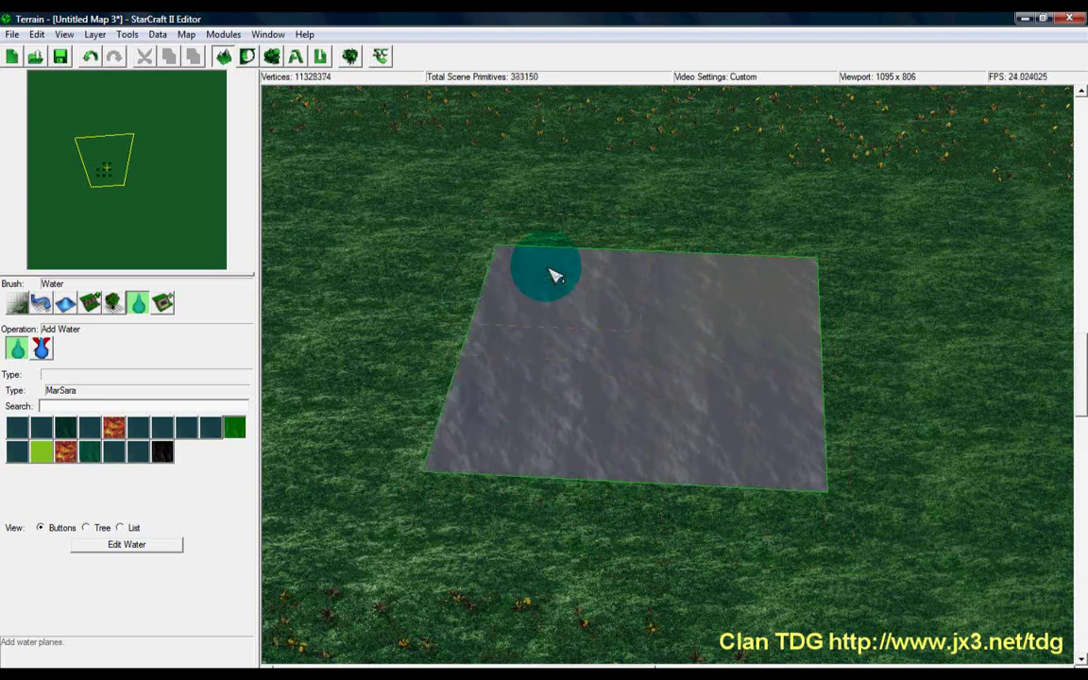
Review the MarSara water's object values, from height and colour to flow settings, and close them without changes.
left_click(120, 545)
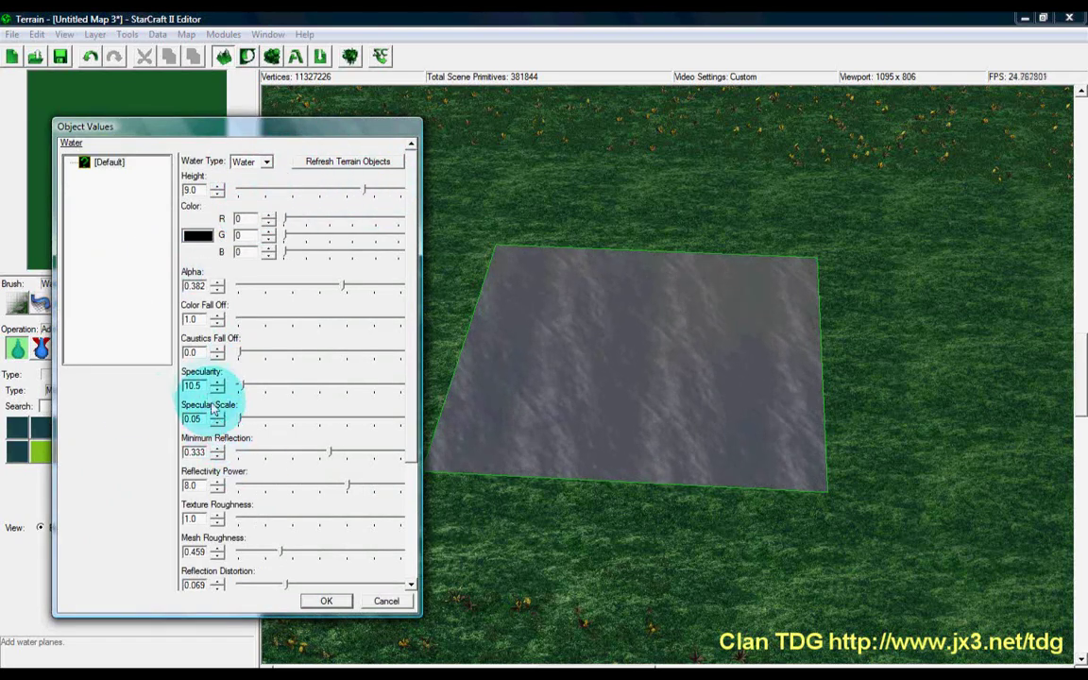
left_click(411, 586)
left_click(411, 587)
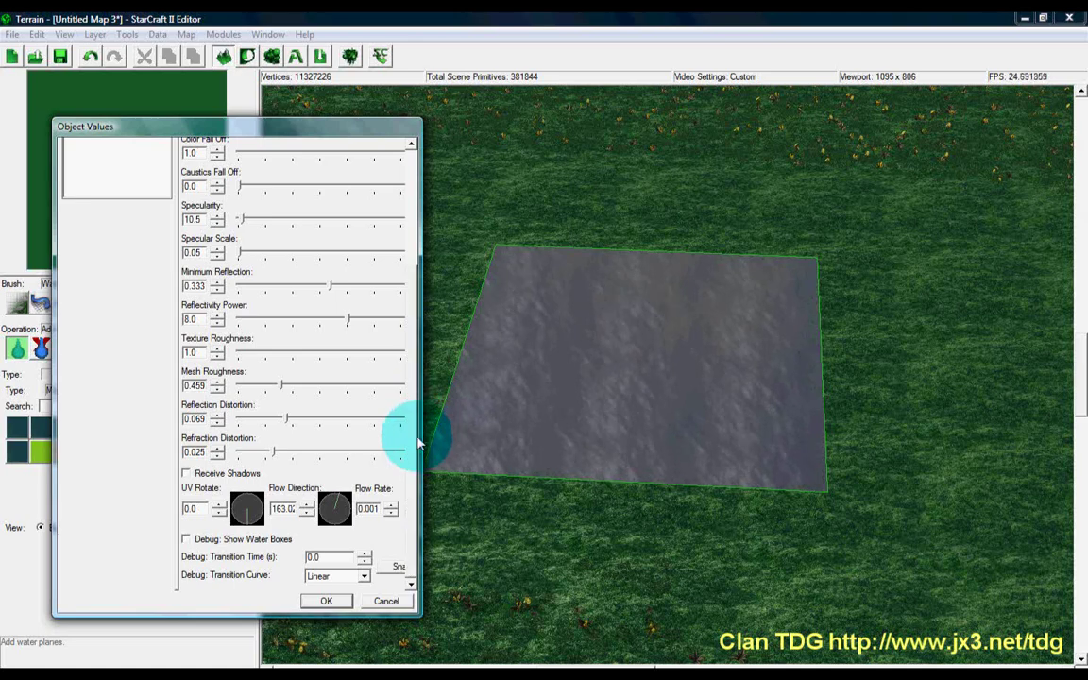
left_click_drag(417, 452, 417, 231)
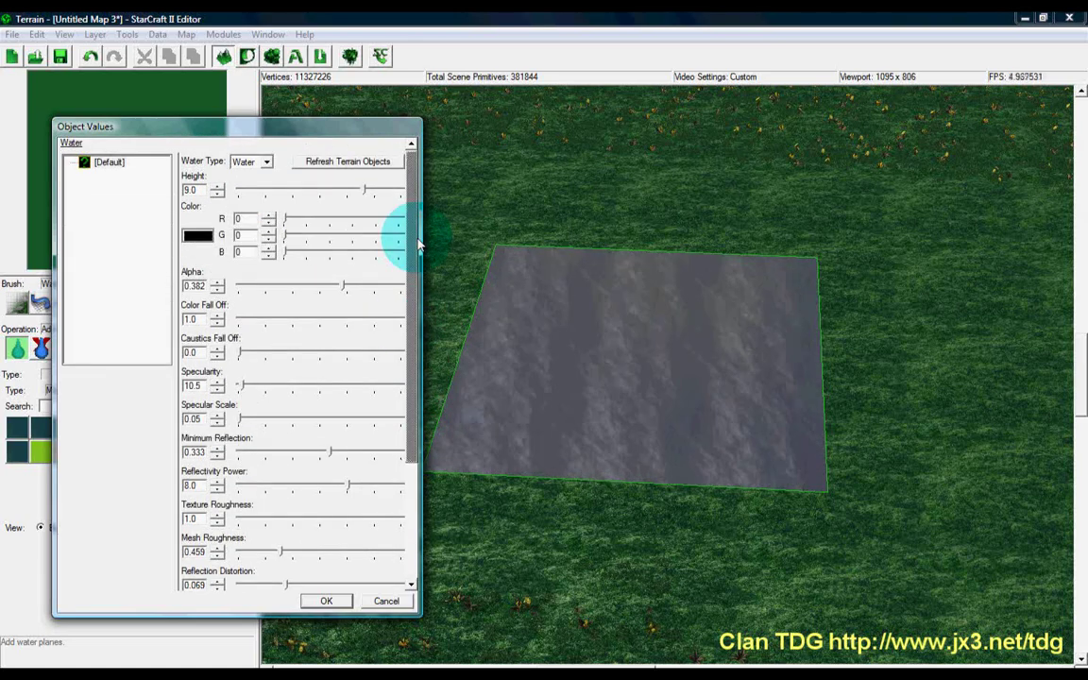
left_click(346, 601)
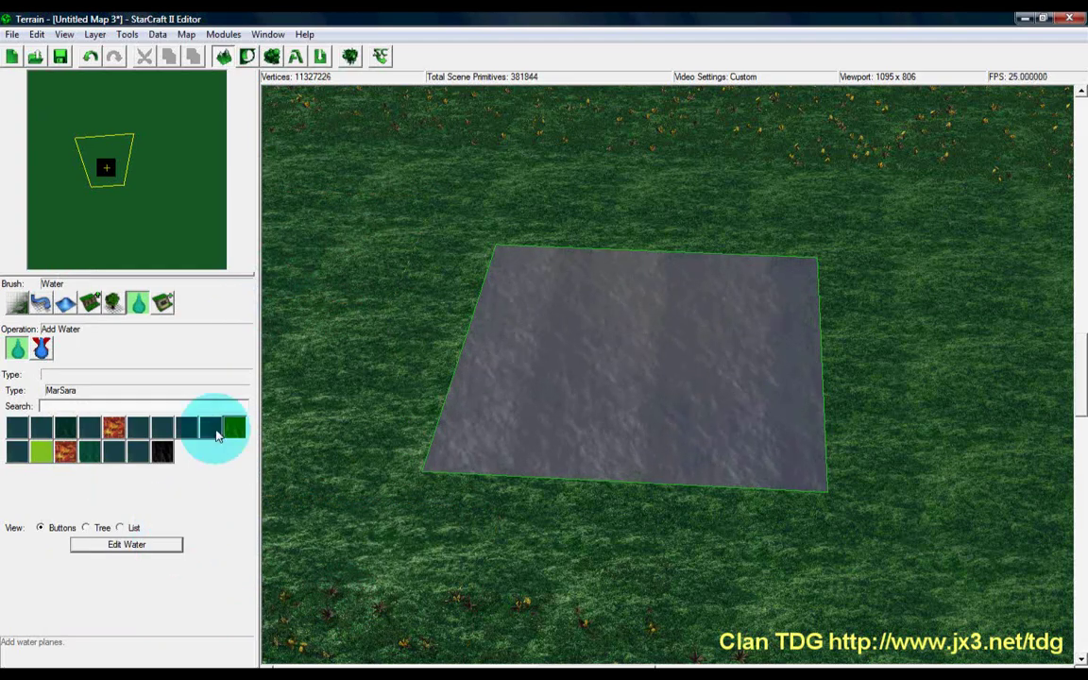
View the available water types as a tree and as a list, and return to the Buttons view.
left_click(86, 528)
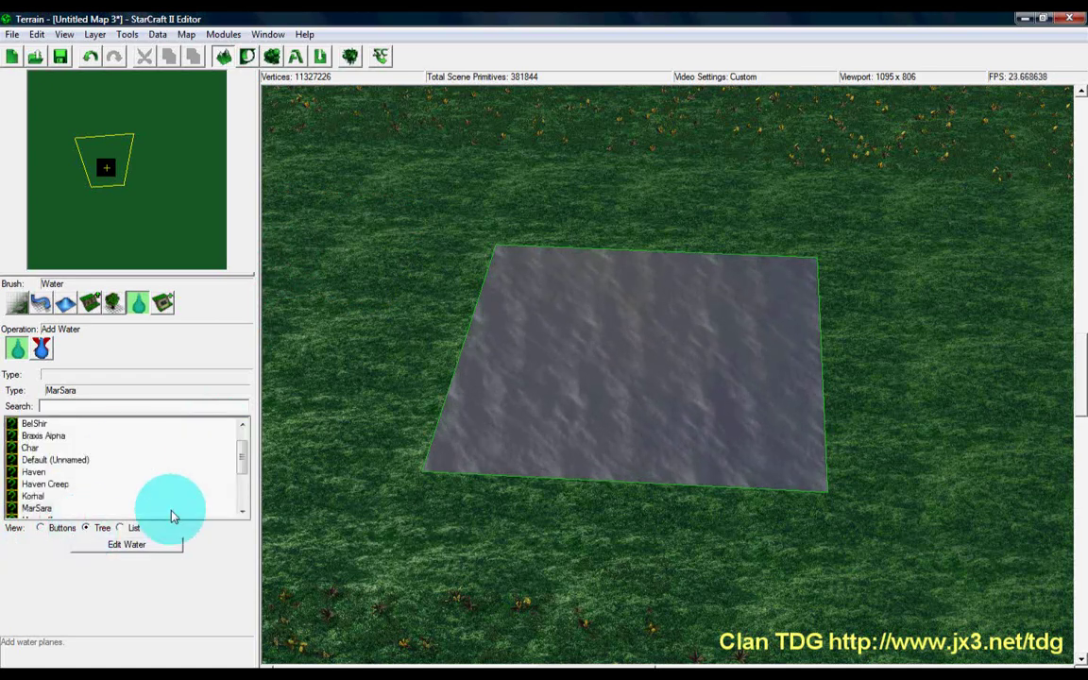
left_click(119, 528)
left_click_drag(240, 461, 233, 508)
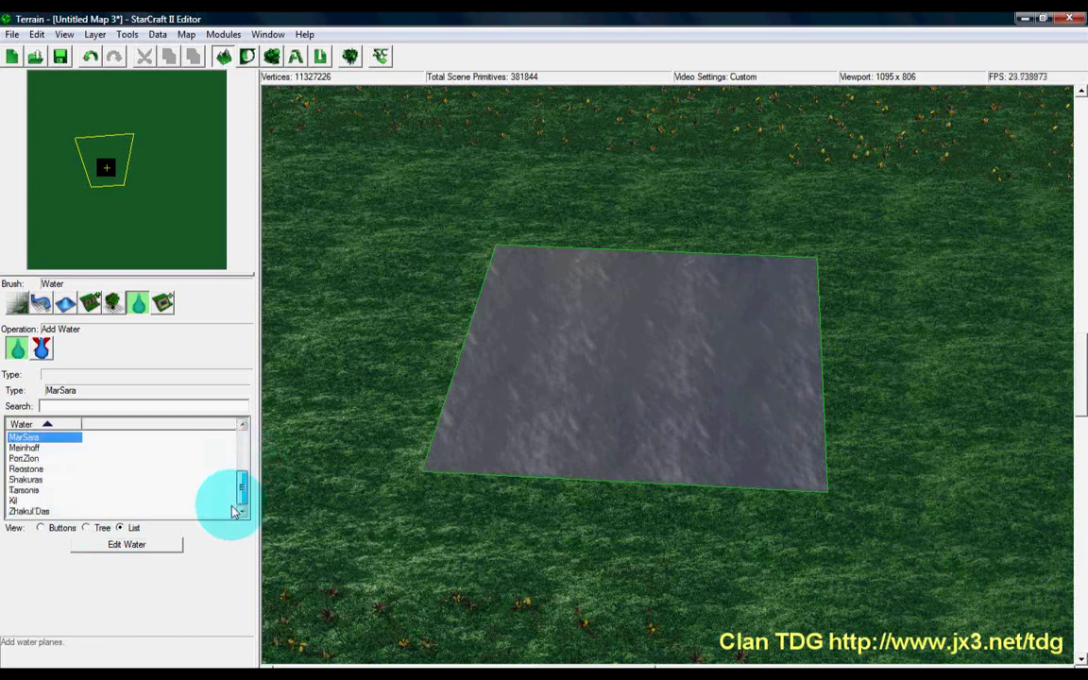
left_click(60, 530)
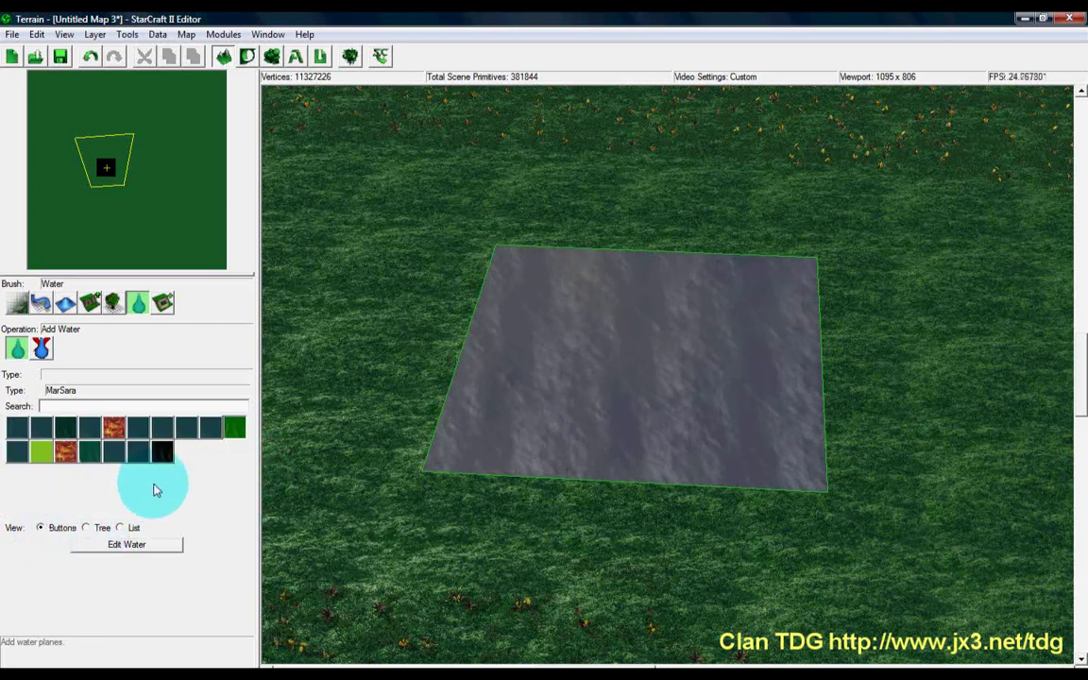